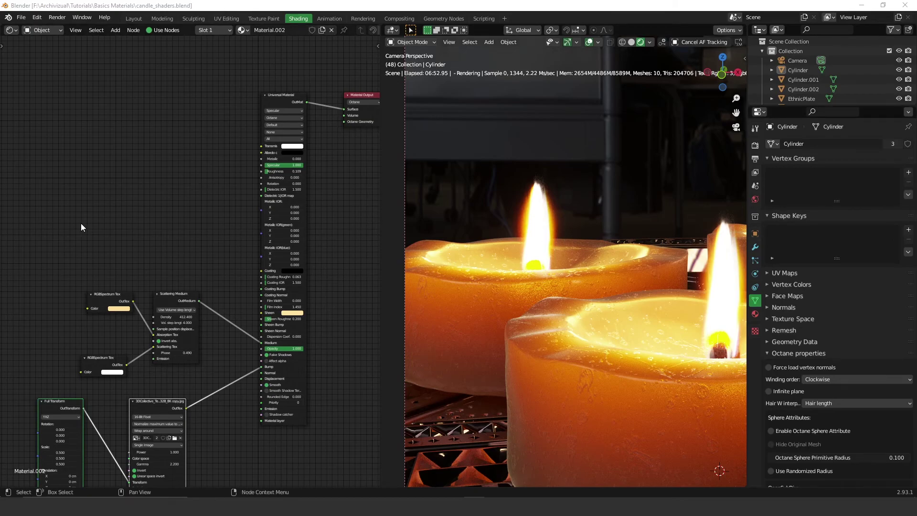
Select the front candle and remove Material.002 from its material slot.
{"action": "left_click", "coordinate": [583, 356]}
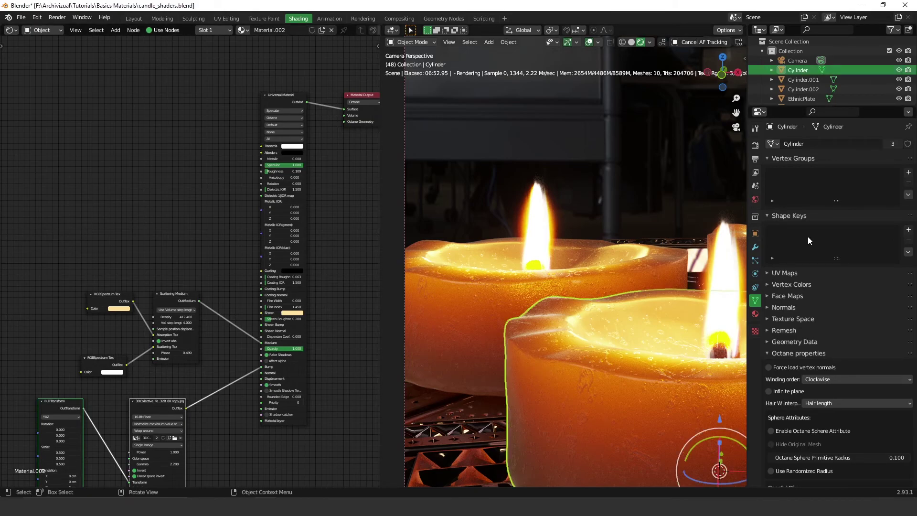
{"action": "left_click", "coordinate": [755, 246]}
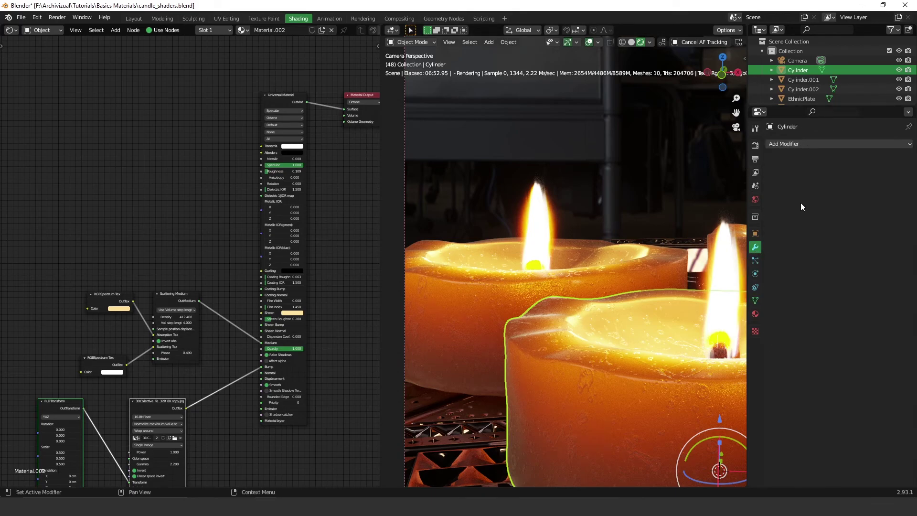
{"action": "left_click", "coordinate": [757, 314]}
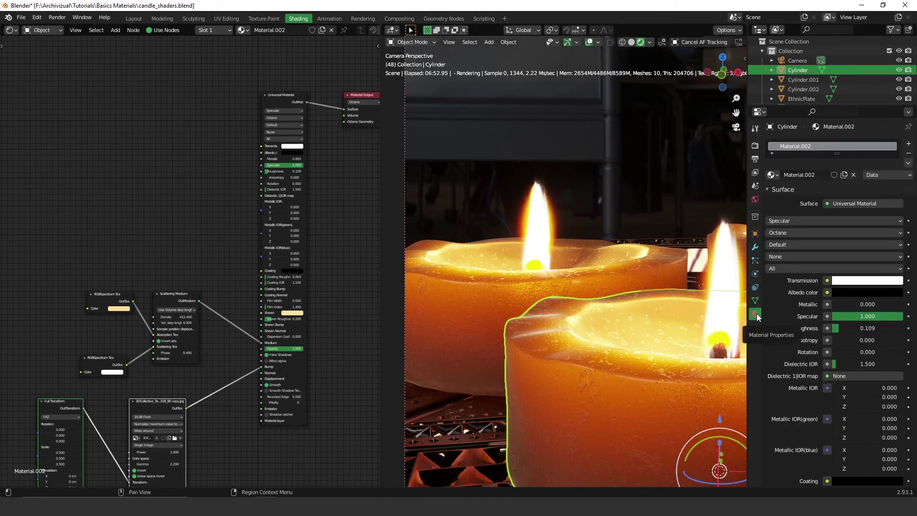
{"action": "left_click", "coordinate": [909, 154]}
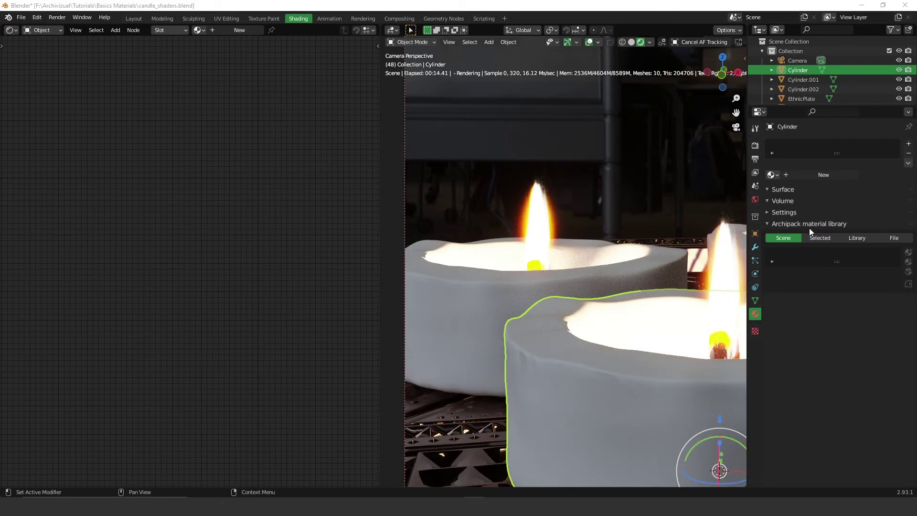
Add a new Material.004 to the front candle and bring its nodes into view.
{"action": "left_click", "coordinate": [823, 175]}
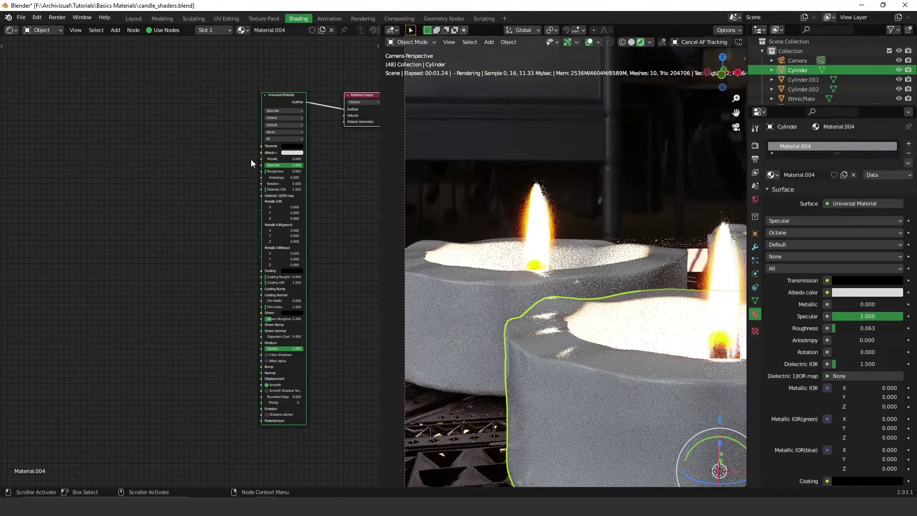
{"action": "middle_click_drag", "start_coordinate": [257, 174], "coordinate": [258, 184]}
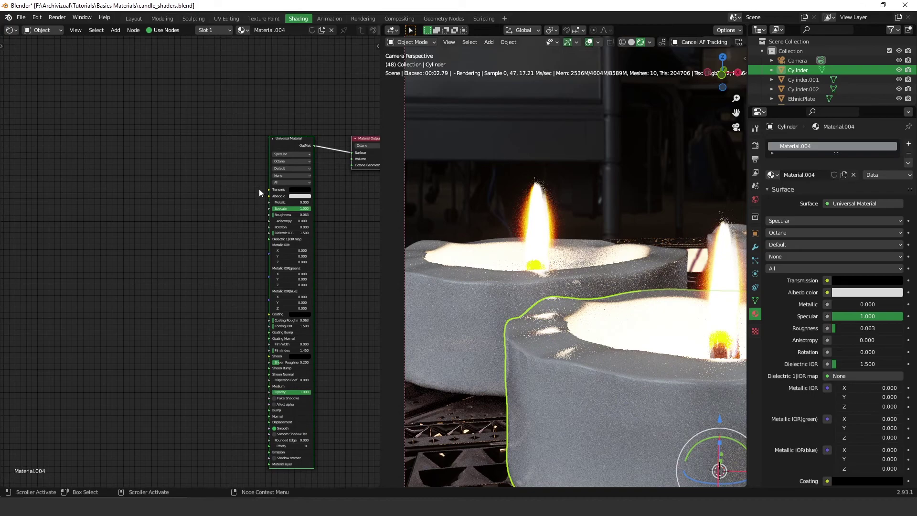
{"action": "scroll", "coordinate": [258, 187], "scroll_direction": "up", "scroll_amount": 2}
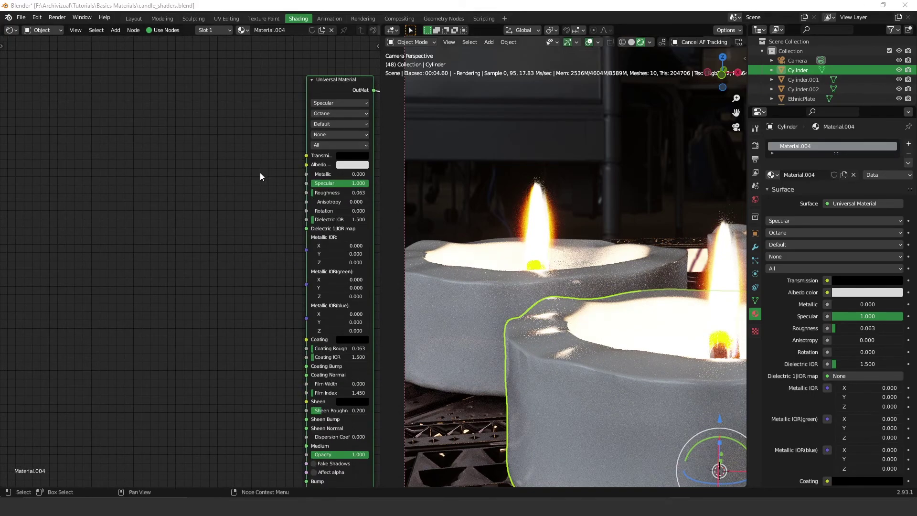
{"action": "middle_click_drag", "start_coordinate": [261, 174], "coordinate": [201, 180]}
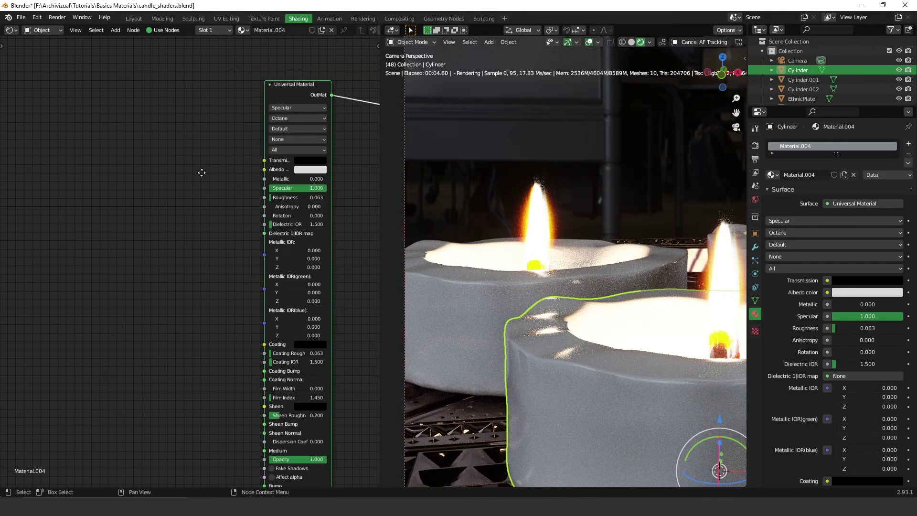
Set the Universal Material's Transmission to white and Albedo color to black.
{"action": "left_click", "coordinate": [290, 165]}
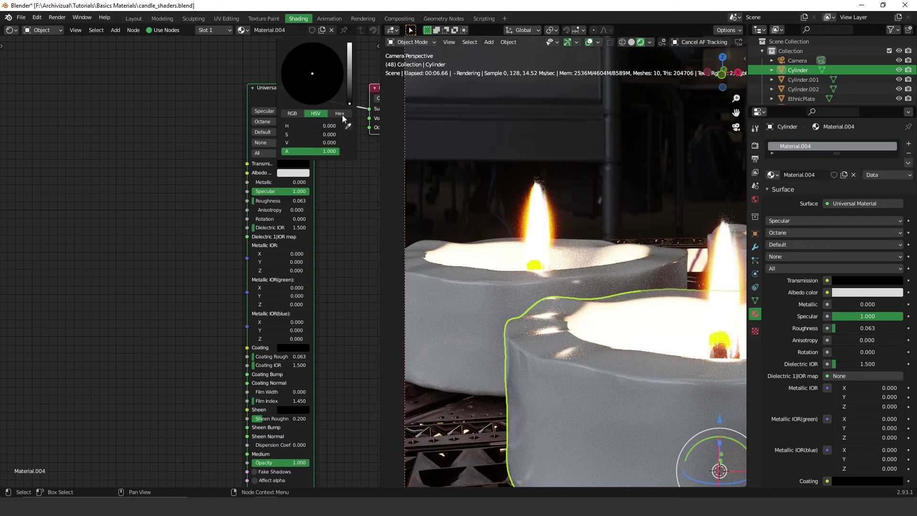
{"action": "left_click_drag", "start_coordinate": [349, 75], "coordinate": [349, 44]}
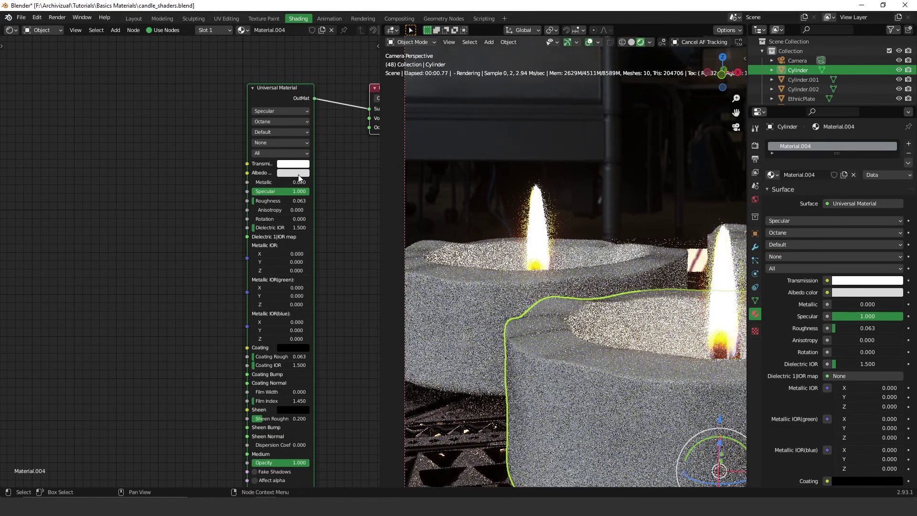
{"action": "left_click", "coordinate": [299, 173]}
{"action": "left_click_drag", "start_coordinate": [350, 61], "coordinate": [349, 115]}
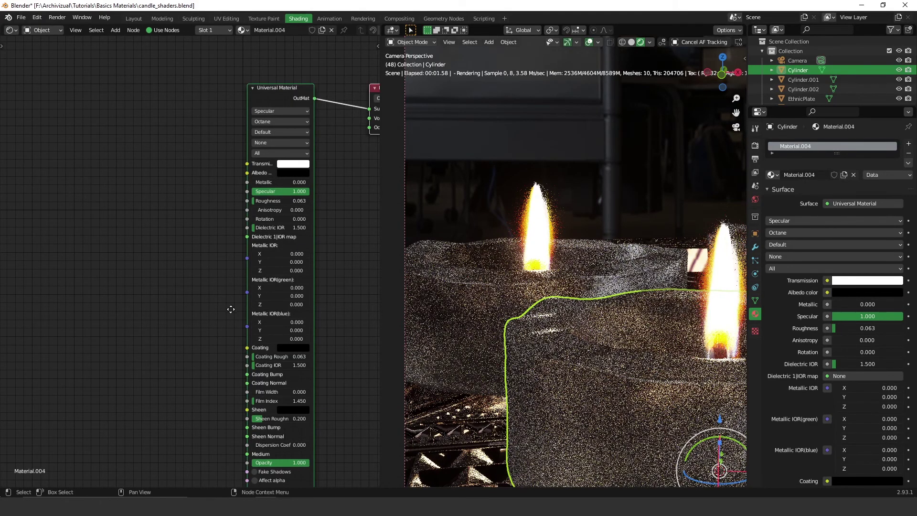
Add a Scattering Medium node beside the material and start linking its OutMedium output.
{"action": "middle_click_drag", "start_coordinate": [232, 311], "coordinate": [251, 196]}
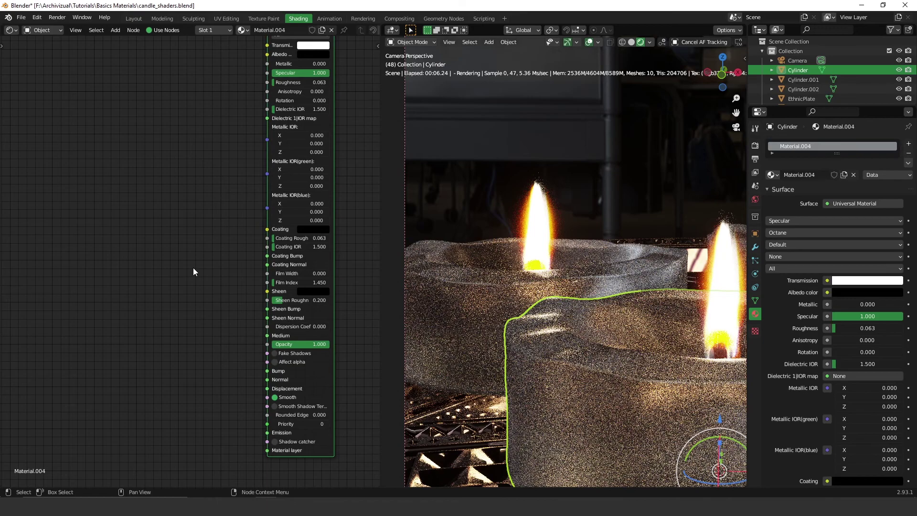
{"action": "key", "text": "shift+a"}
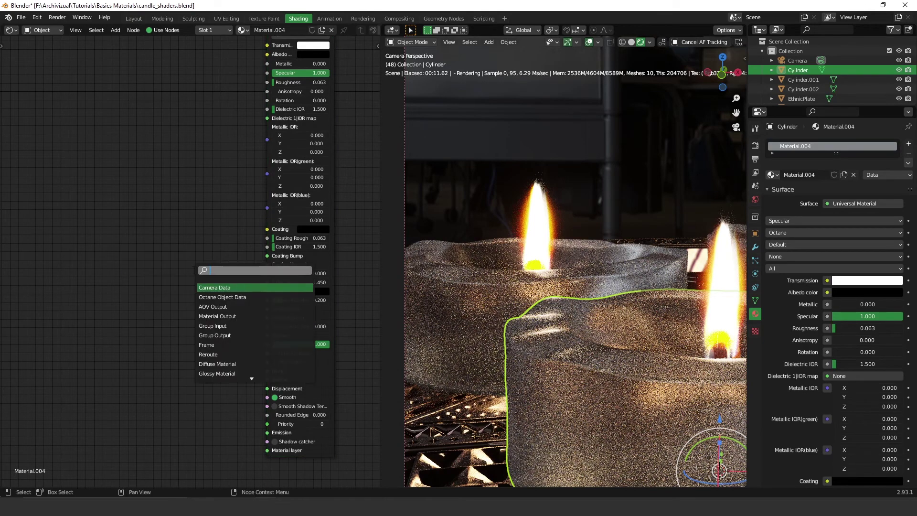
{"action": "type", "text": "s"}
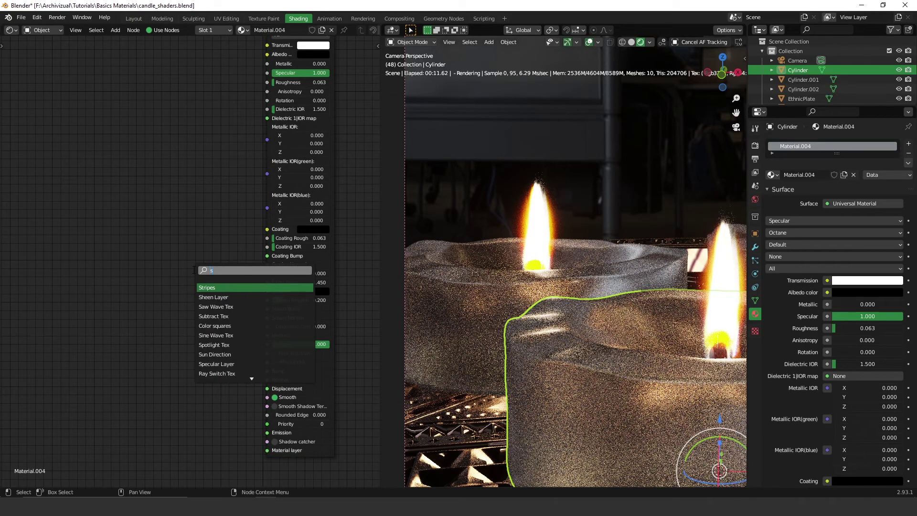
{"action": "type", "text": "catt"}
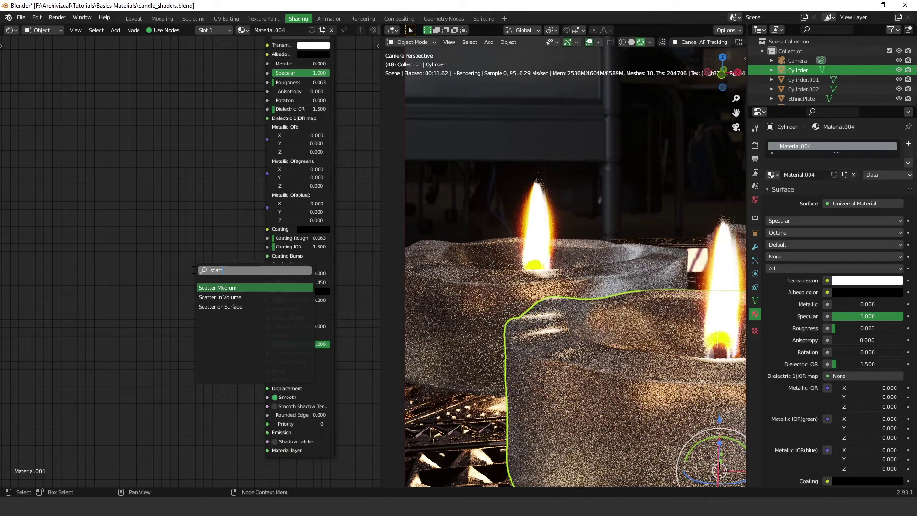
{"action": "key", "text": "Down"}
{"action": "key", "text": "Down"}
{"action": "key", "text": "BackSpace"}
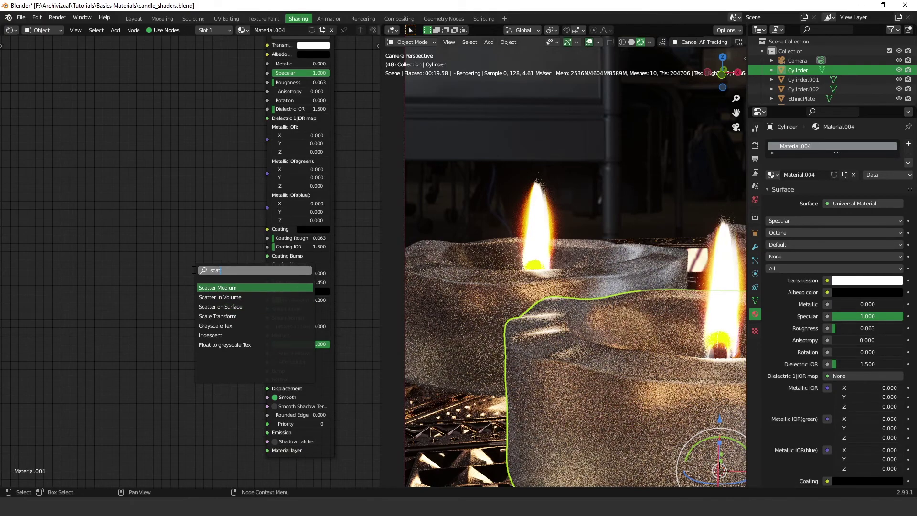
{"action": "key", "text": "Return"}
{"action": "left_click", "coordinate": [155, 286]}
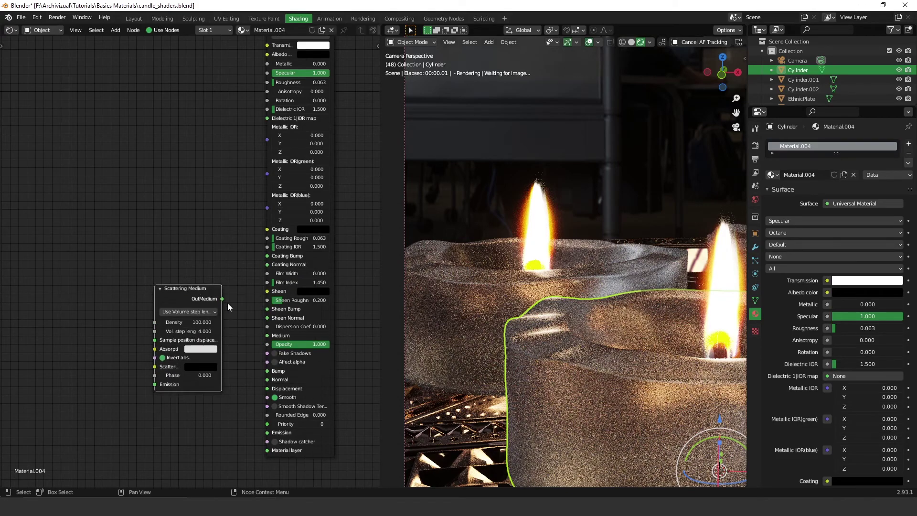
{"action": "left_click_drag", "start_coordinate": [221, 299], "coordinate": [261, 349]}
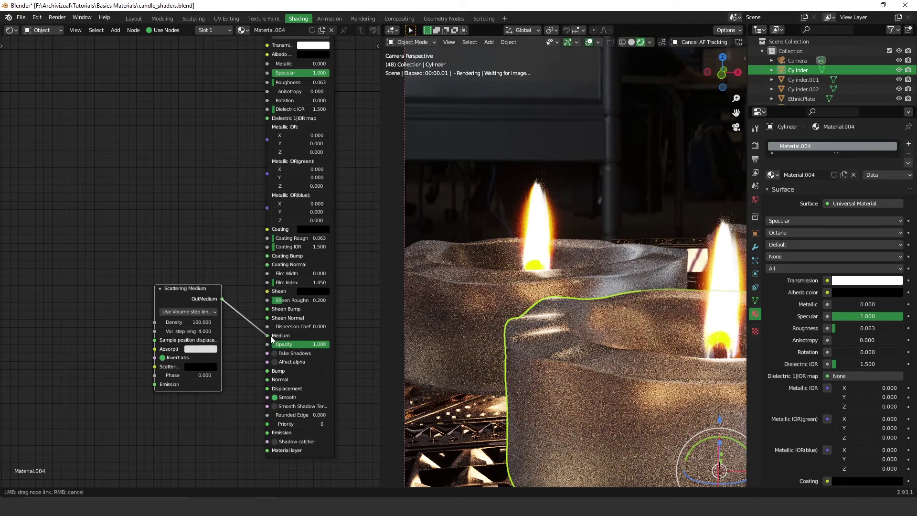
Connect the Scattering Medium to Medium, enable Fake Shadows, and set a light tan Absorption.
{"action": "left_click_drag", "start_coordinate": [260, 349], "coordinate": [272, 342]}
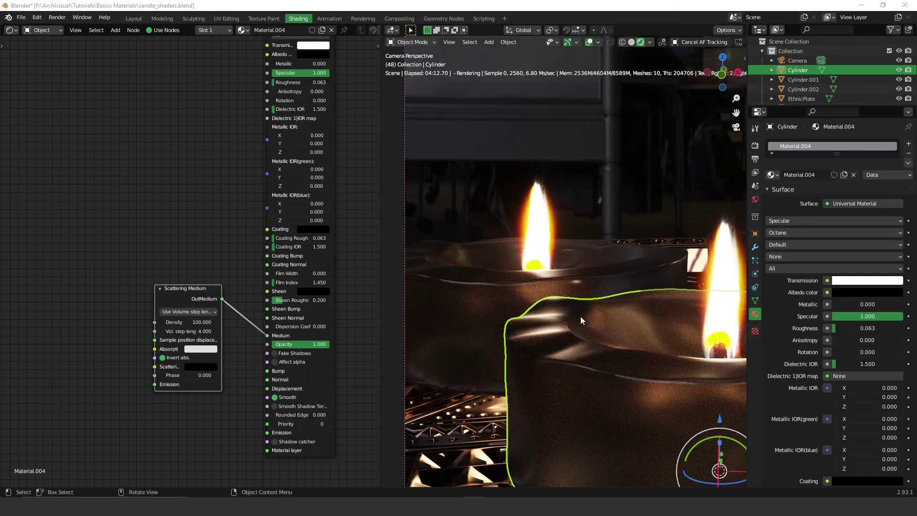
{"action": "left_click", "coordinate": [301, 352]}
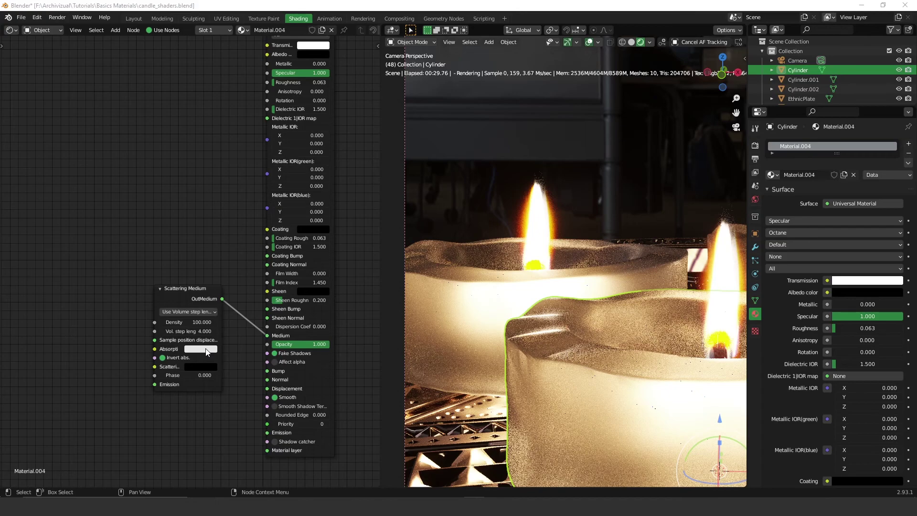
{"action": "left_click", "coordinate": [206, 350]}
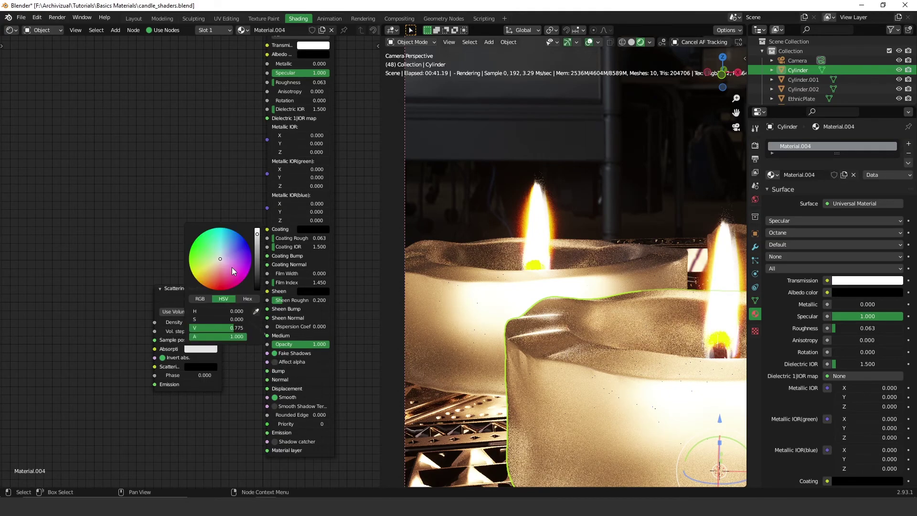
{"action": "left_click", "coordinate": [214, 268]}
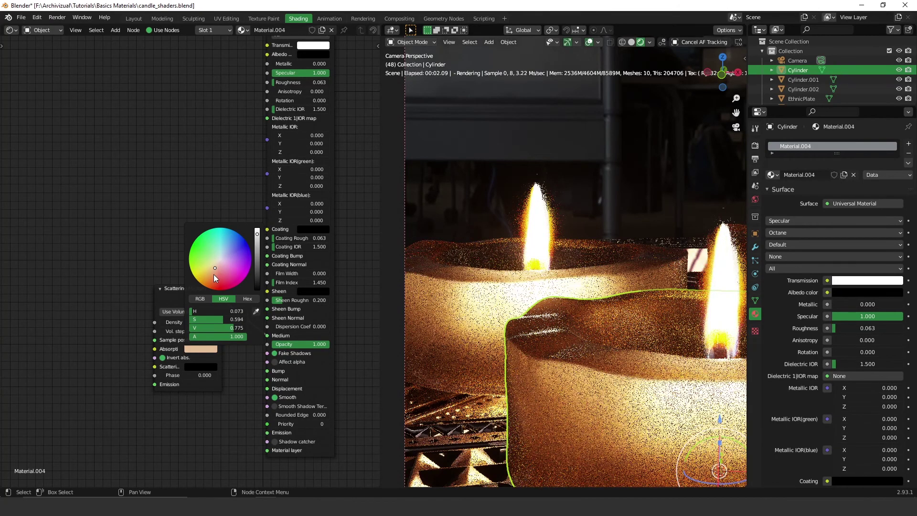
{"action": "left_click", "coordinate": [212, 269]}
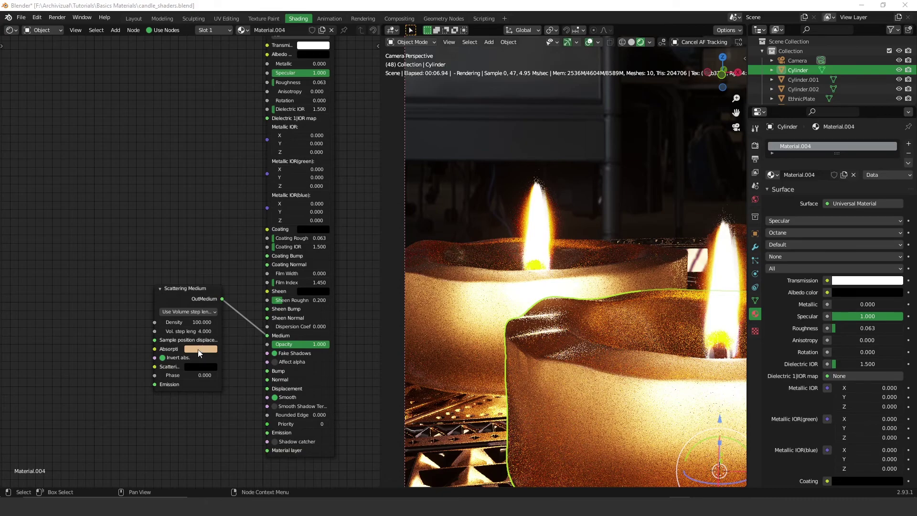
Add an RGBSpectrum Tex node to the candle material via the 'rg' node search.
{"action": "key", "text": "shift+a"}
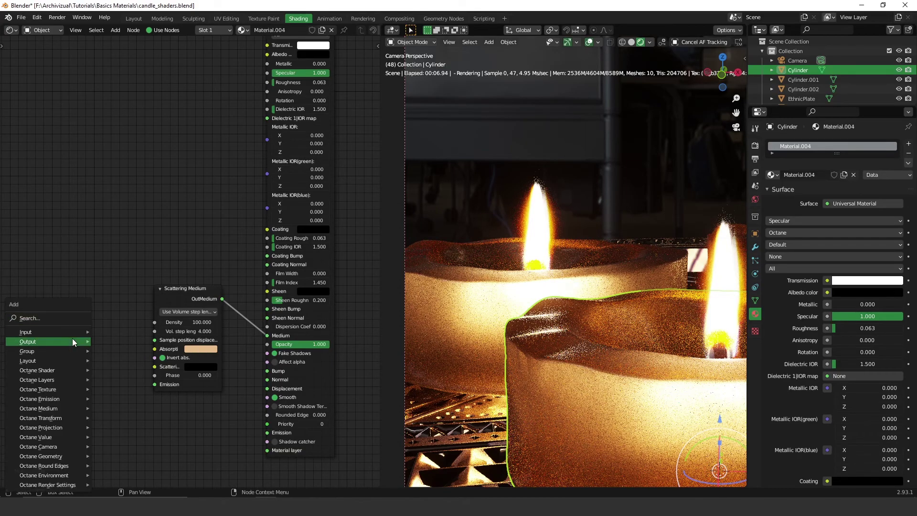
{"action": "left_click", "coordinate": [73, 341]}
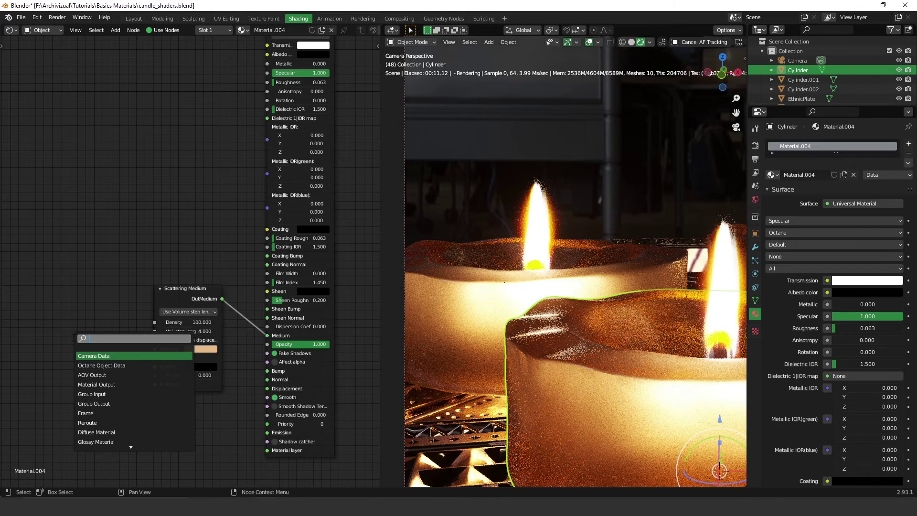
{"action": "type", "text": "r"}
{"action": "key", "text": "BackSpace"}
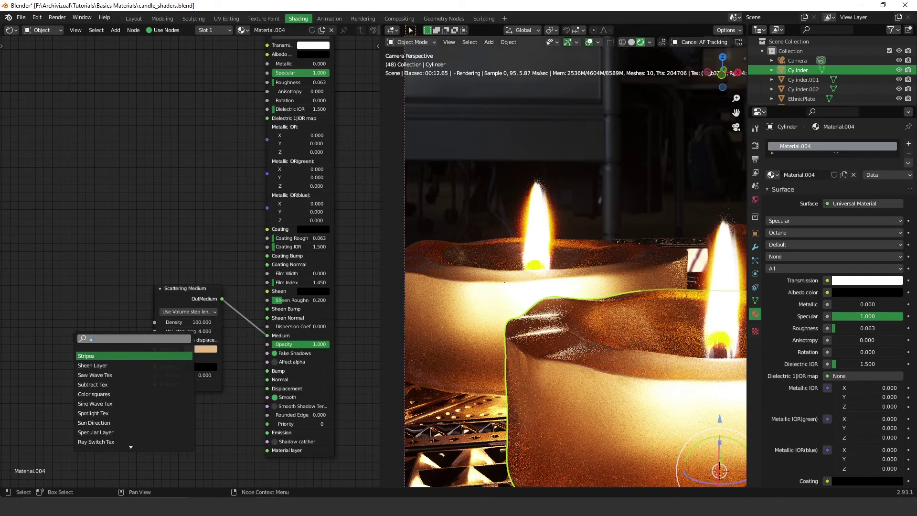
{"action": "type", "text": "sr"}
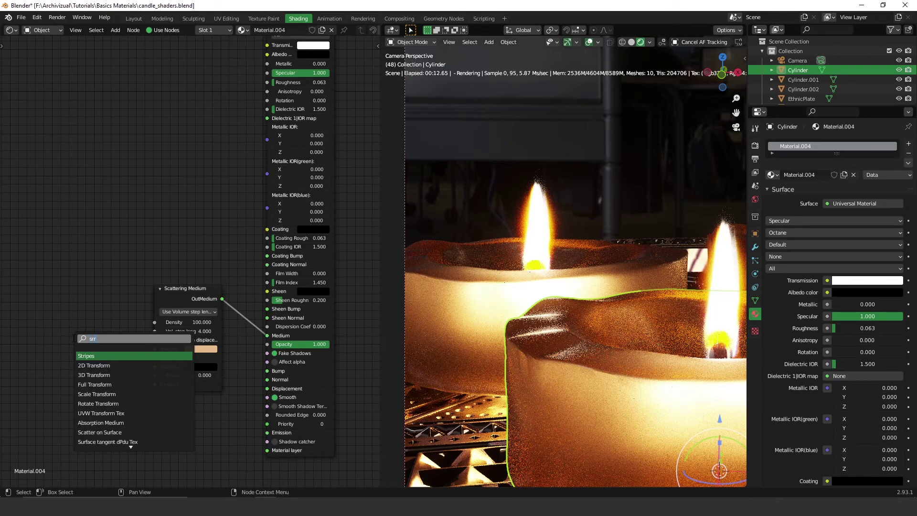
{"action": "type", "text": "gb"}
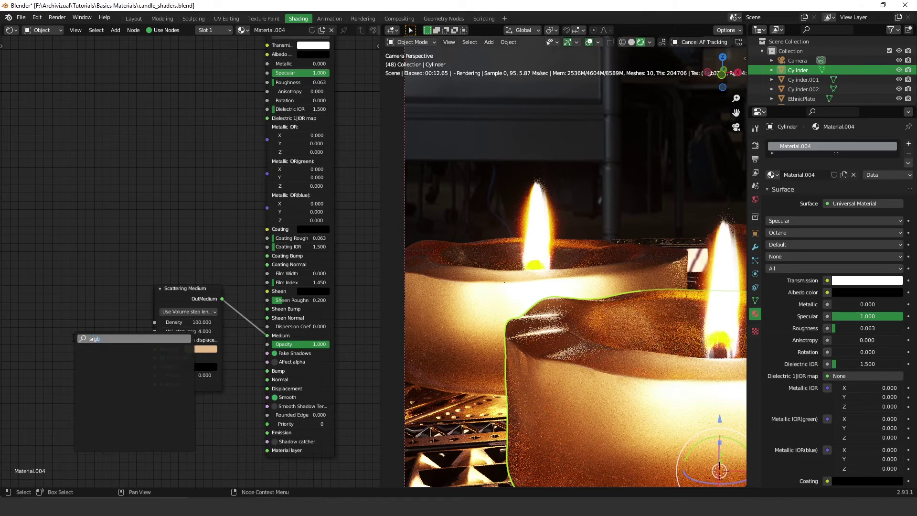
{"action": "key", "text": "BackSpace"}
{"action": "key", "text": "BackSpace"}
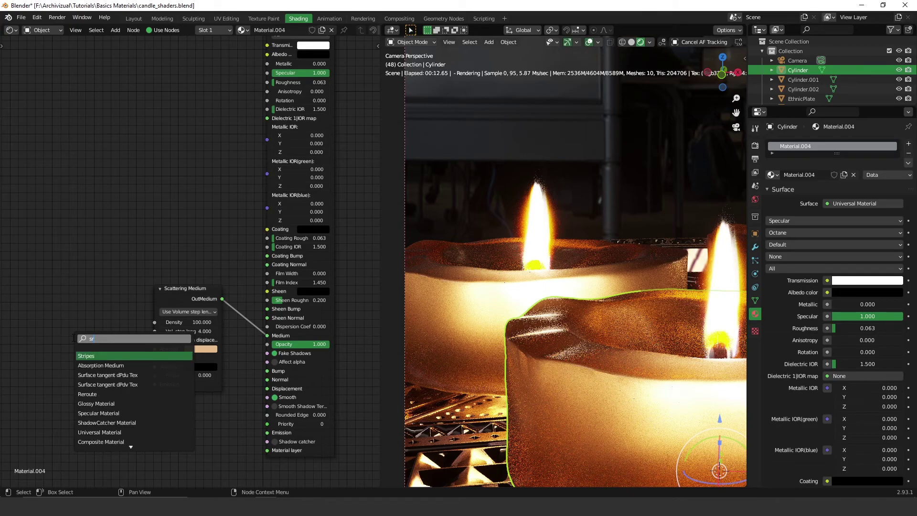
{"action": "key", "text": "BackSpace"}
{"action": "key", "text": "BackSpace"}
{"action": "type", "text": "r"}
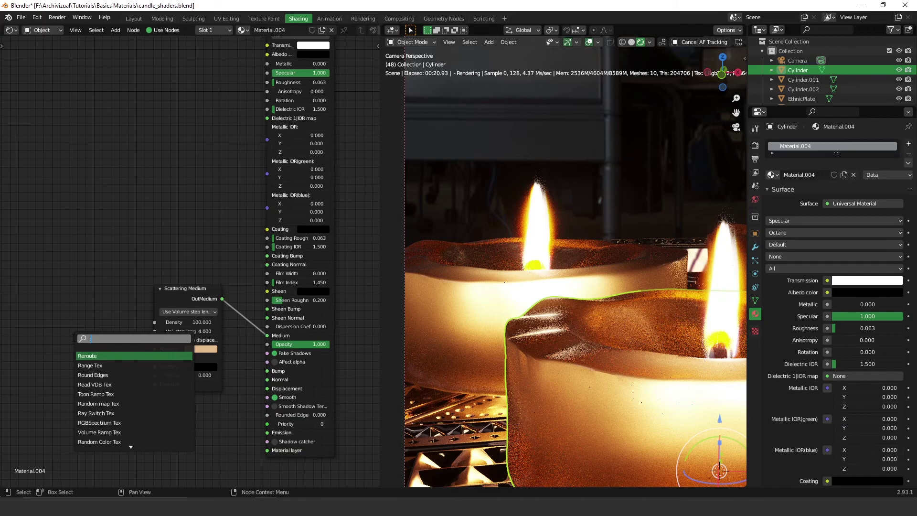
{"action": "type", "text": "g"}
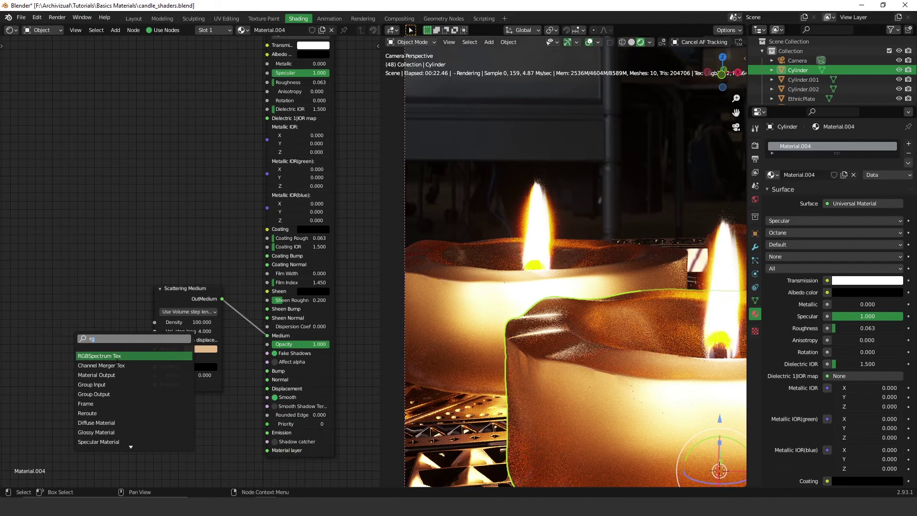
{"action": "left_click", "coordinate": [122, 357]}
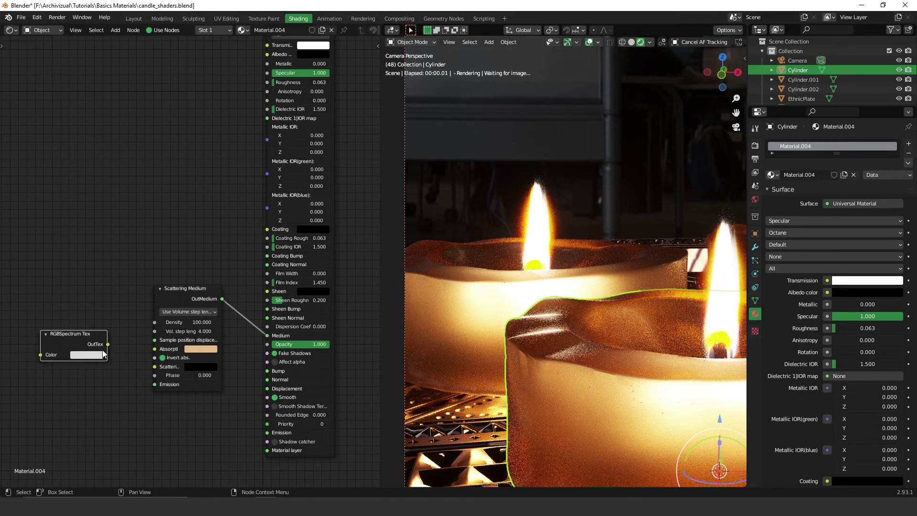
Link the RGBSpectrum Tex OutTex to Absorption Tex and duplicate the texture node.
{"action": "left_click_drag", "start_coordinate": [108, 344], "coordinate": [155, 349]}
{"action": "left_click_drag", "start_coordinate": [62, 346], "coordinate": [55, 308]}
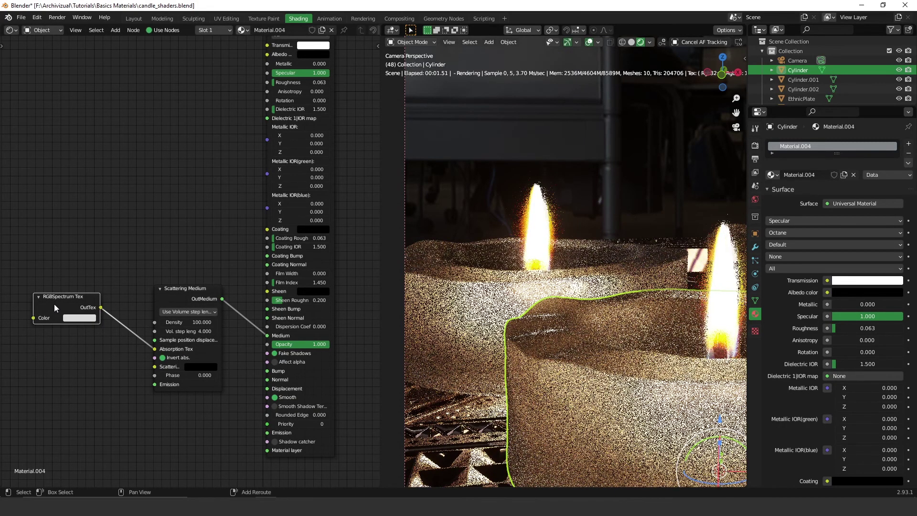
{"action": "key", "text": "shift+d"}
Place the duplicate RGBSpectrum Tex below the first and wire it into Scattering Tex.
{"action": "left_click", "coordinate": [54, 377]}
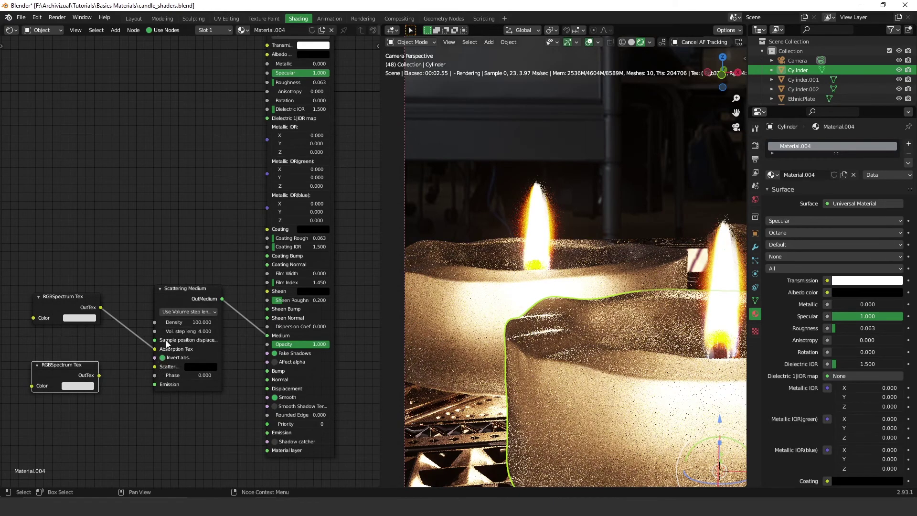
{"action": "mouse_move", "coordinate": [99, 375]}
{"action": "left_mouse_down"}
{"action": "mouse_move", "coordinate": [198, 369]}
{"action": "mouse_move", "coordinate": [161, 367]}
{"action": "left_mouse_up"}
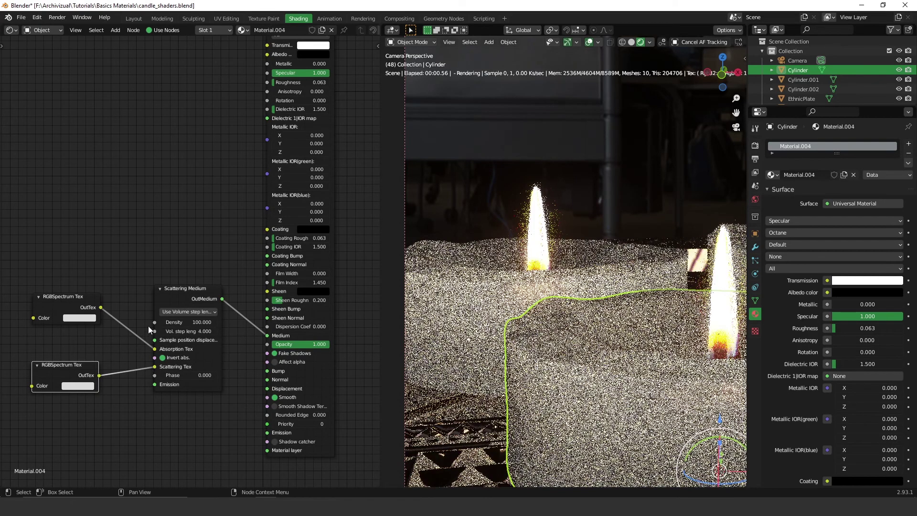
{"action": "left_click_drag", "start_coordinate": [71, 365], "coordinate": [67, 389]}
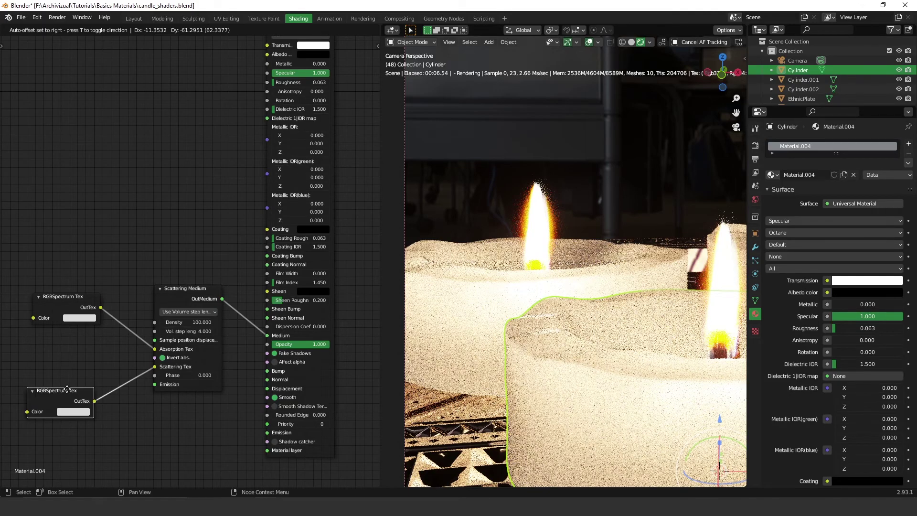
{"action": "left_click_drag", "start_coordinate": [67, 388], "coordinate": [71, 380]}
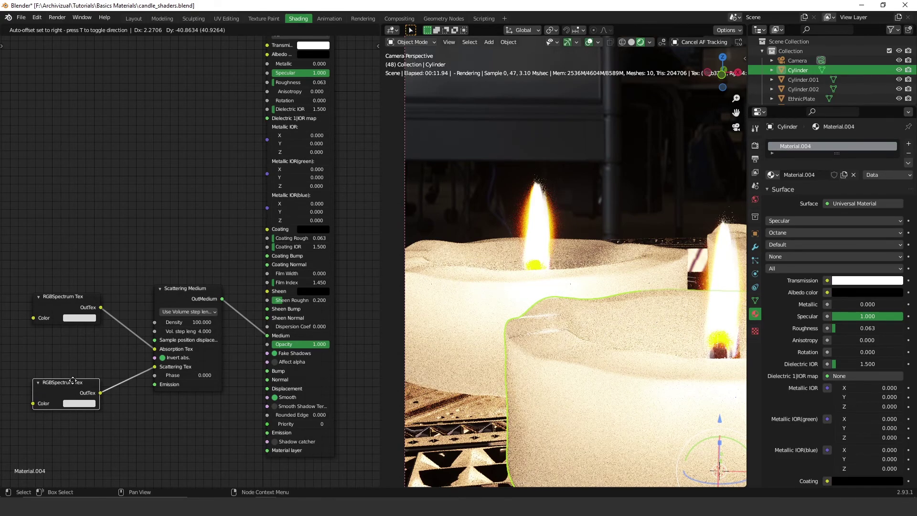
{"action": "mouse_move", "coordinate": [73, 380]}
{"action": "left_mouse_down"}
{"action": "mouse_move", "coordinate": [68, 371]}
{"action": "mouse_move", "coordinate": [79, 370]}
{"action": "left_mouse_up"}
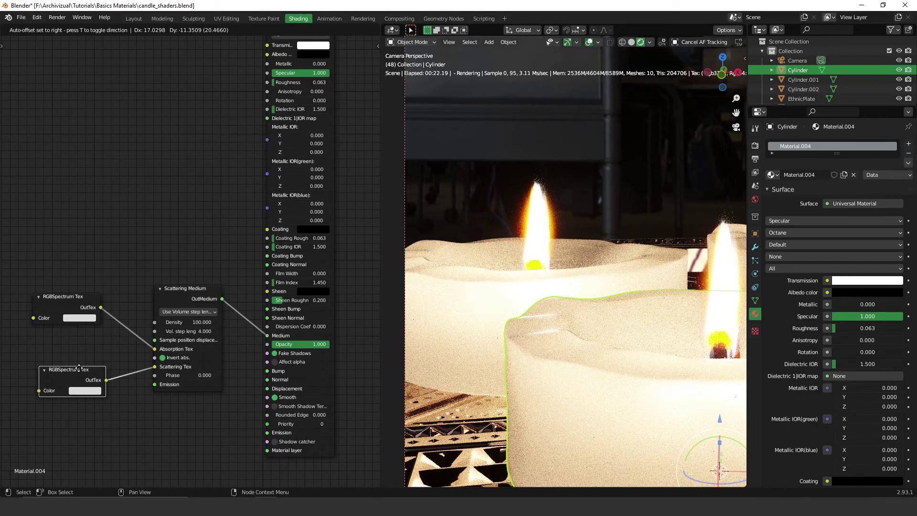
{"action": "left_click_drag", "start_coordinate": [79, 369], "coordinate": [73, 372]}
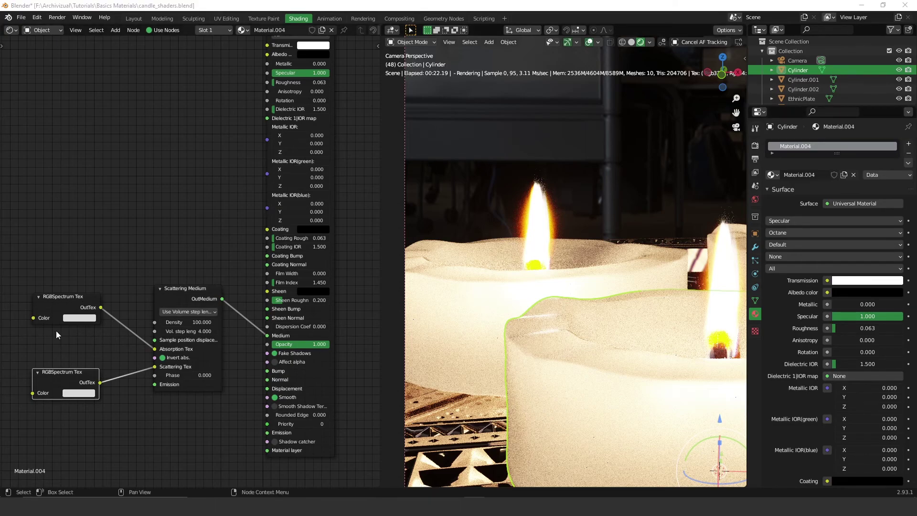
Make the absorption RGBSpectrum Tex a saturated yellow-orange and rearrange the nodes.
{"action": "left_click", "coordinate": [79, 319]}
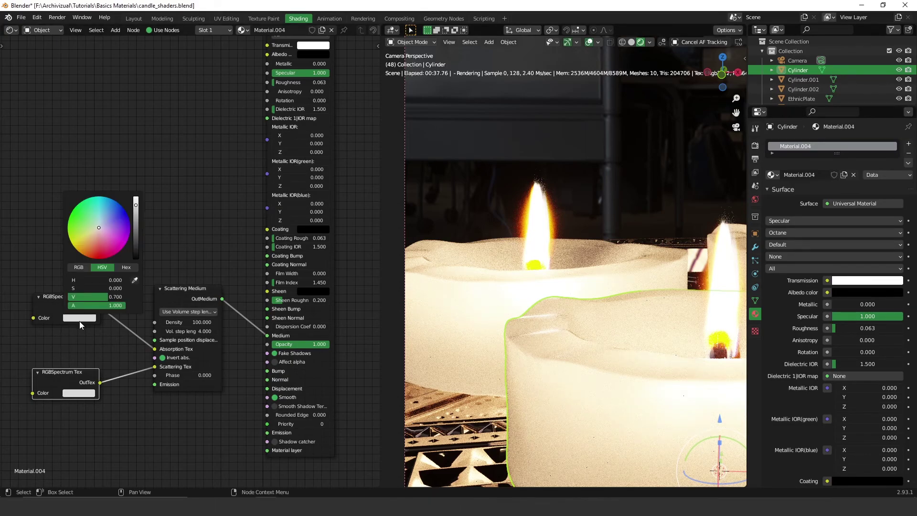
{"action": "left_click", "coordinate": [89, 237]}
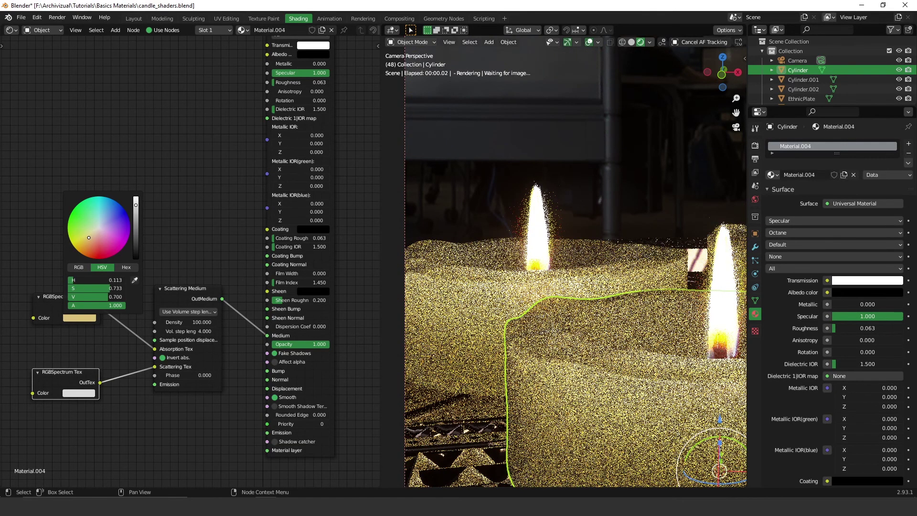
{"action": "left_click_drag", "start_coordinate": [89, 238], "coordinate": [87, 242]}
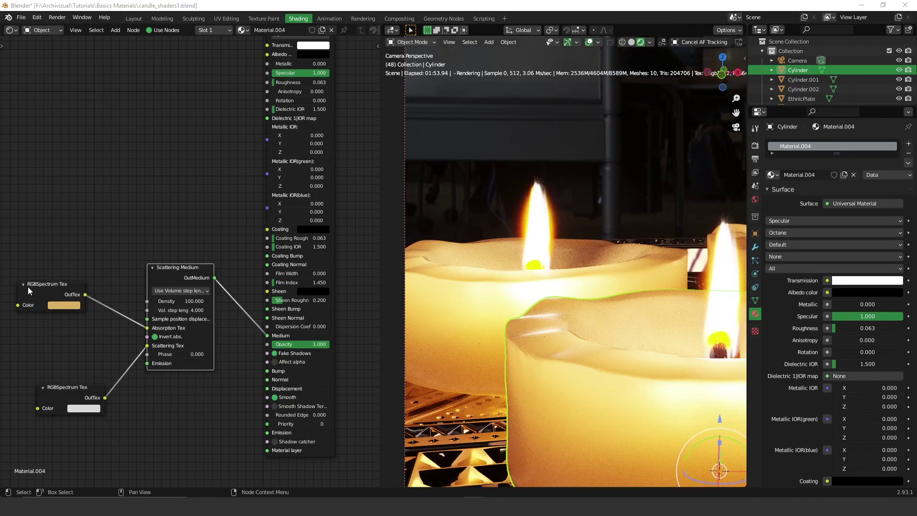
{"action": "key", "text": "g"}
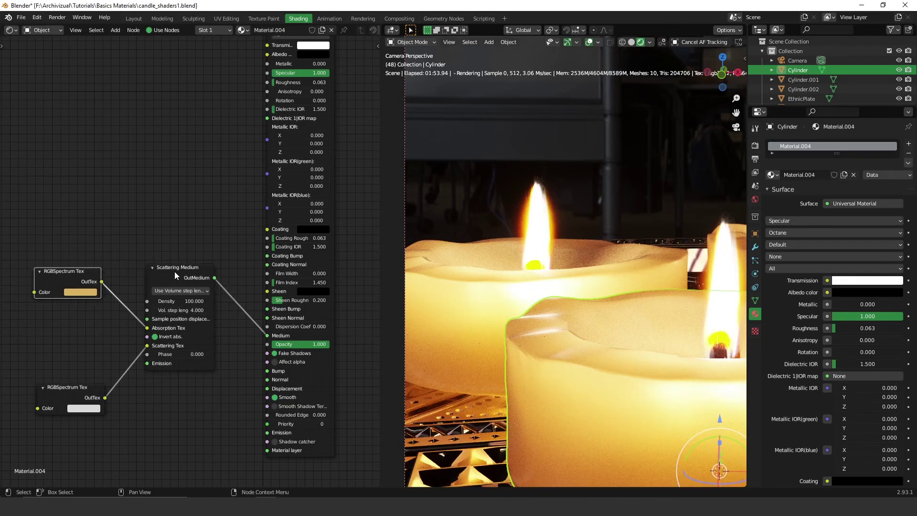
{"action": "left_click_drag", "start_coordinate": [175, 274], "coordinate": [172, 264]}
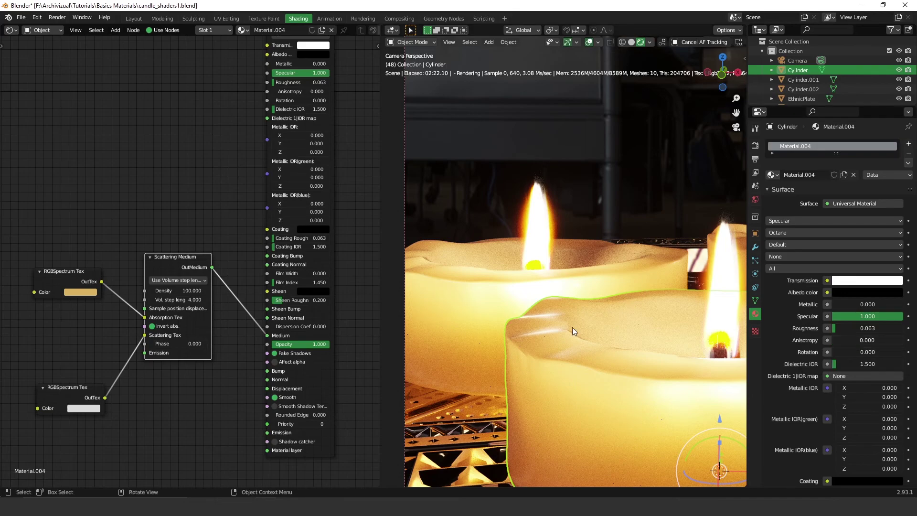
Move the lower RGBSpectrum Tex node up and tune its Value down, up, then to pale grey.
{"action": "left_click_drag", "start_coordinate": [72, 384], "coordinate": [71, 362]}
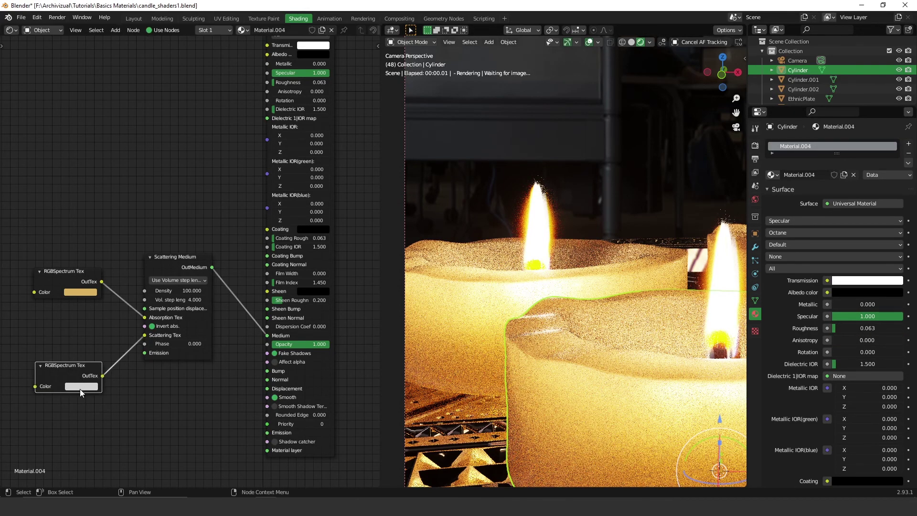
{"action": "left_click", "coordinate": [81, 388]}
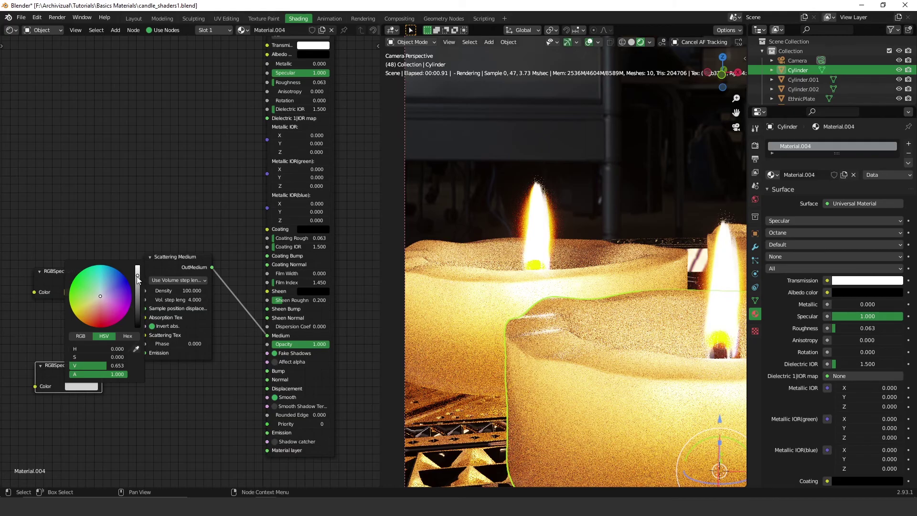
{"action": "left_click_drag", "start_coordinate": [137, 281], "coordinate": [136, 324]}
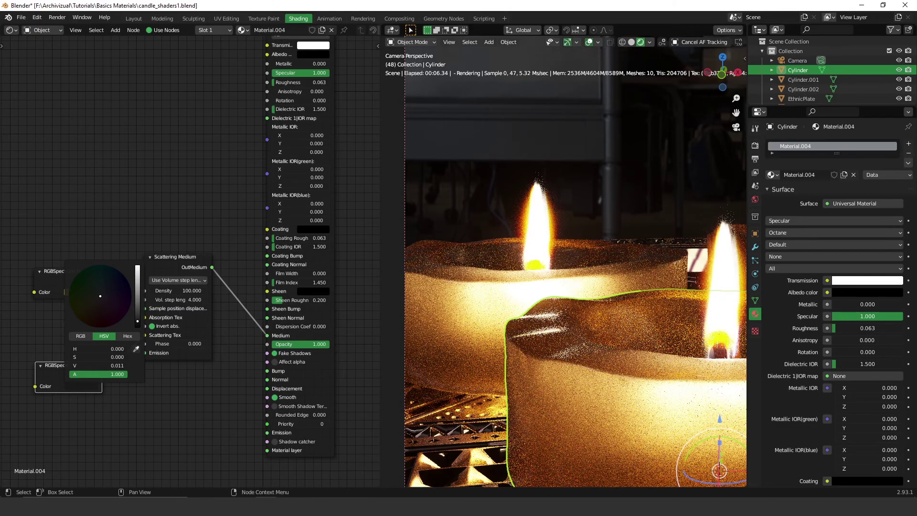
{"action": "left_click_drag", "start_coordinate": [137, 324], "coordinate": [137, 268]}
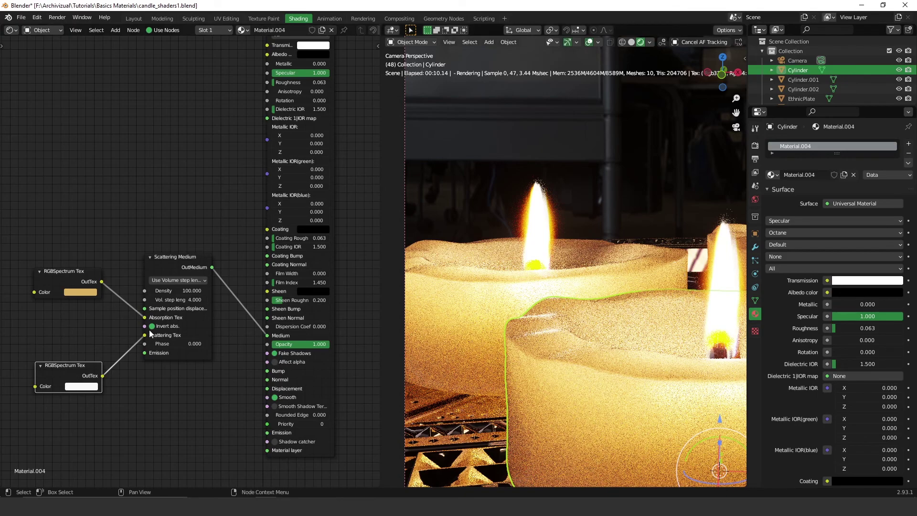
{"action": "left_click", "coordinate": [86, 387]}
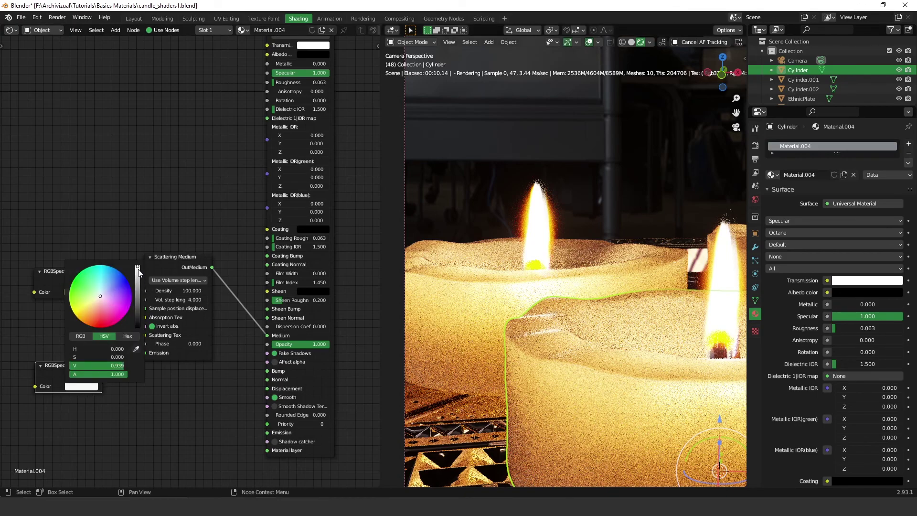
{"action": "left_click_drag", "start_coordinate": [138, 272], "coordinate": [137, 287]}
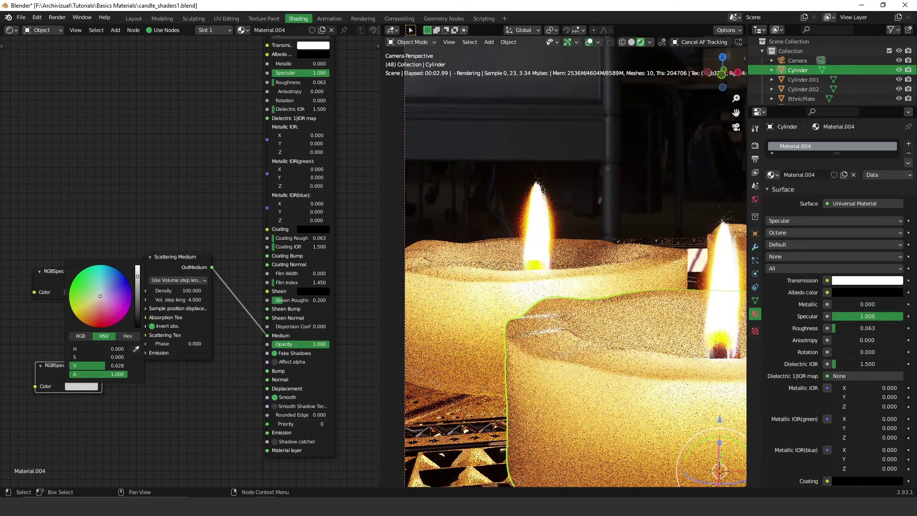
{"action": "mouse_move", "coordinate": [138, 287]}
{"action": "left_mouse_down"}
{"action": "mouse_move", "coordinate": [138, 305]}
{"action": "mouse_move", "coordinate": [138, 268]}
{"action": "left_mouse_up"}
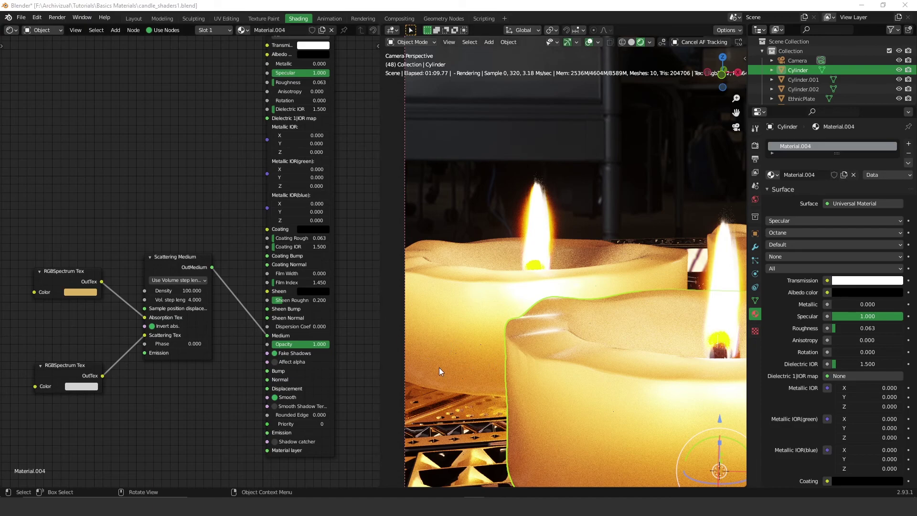
Raise the Scattering Medium Density to 350 and brighten the scattering colour to about 0.9.
{"action": "left_click", "coordinate": [173, 291]}
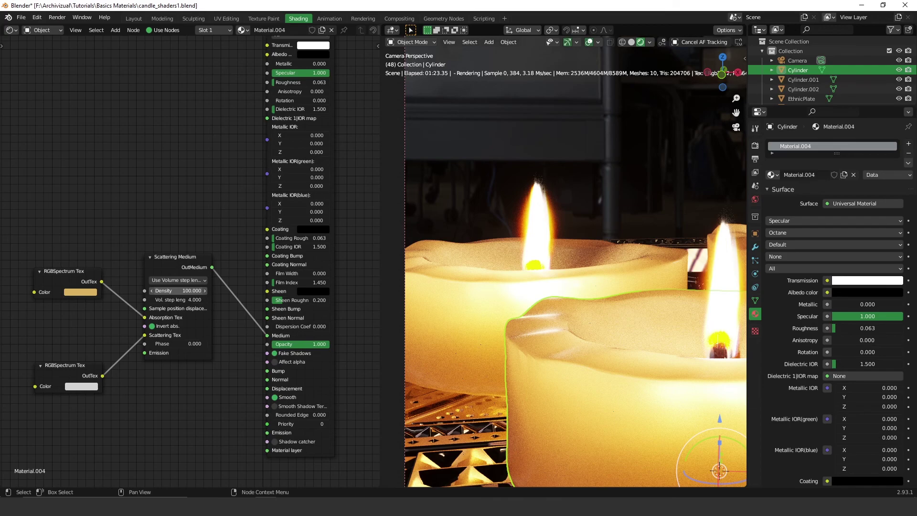
{"action": "type", "text": "300"}
{"action": "key", "text": "Return"}
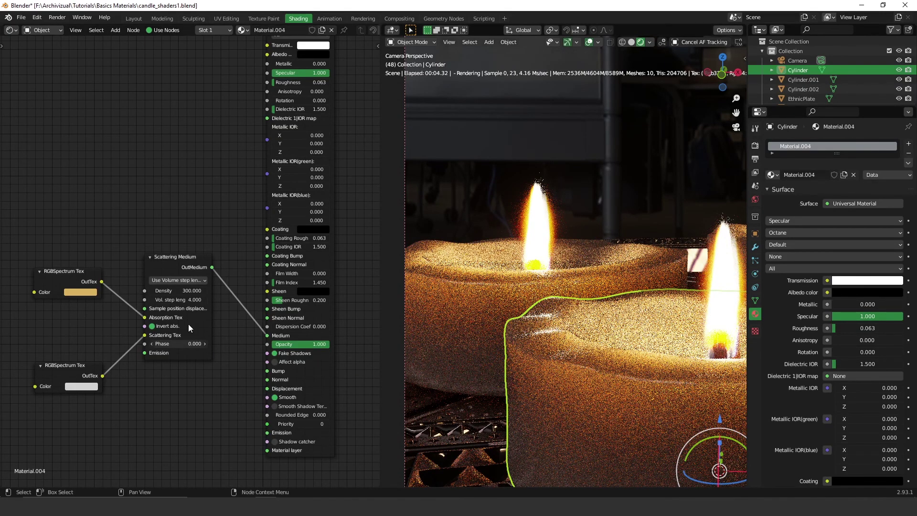
{"action": "left_click", "coordinate": [188, 290]}
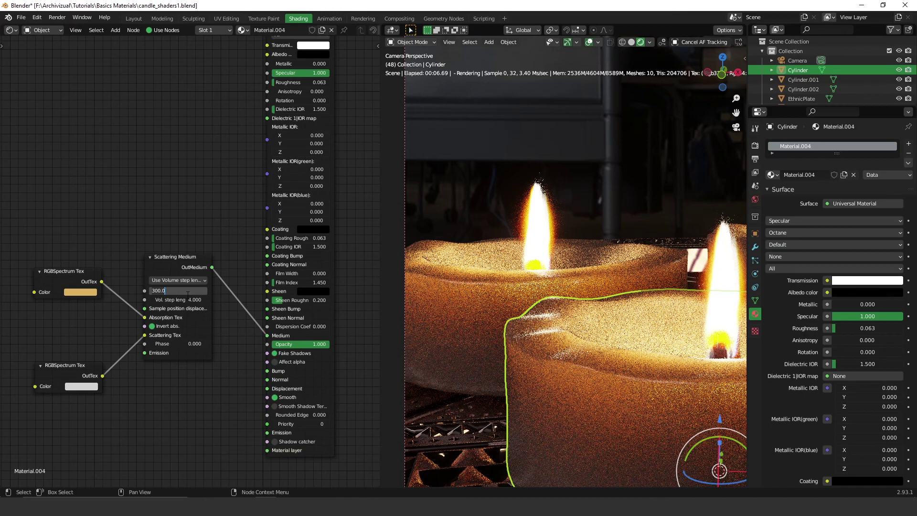
{"action": "type", "text": "350"}
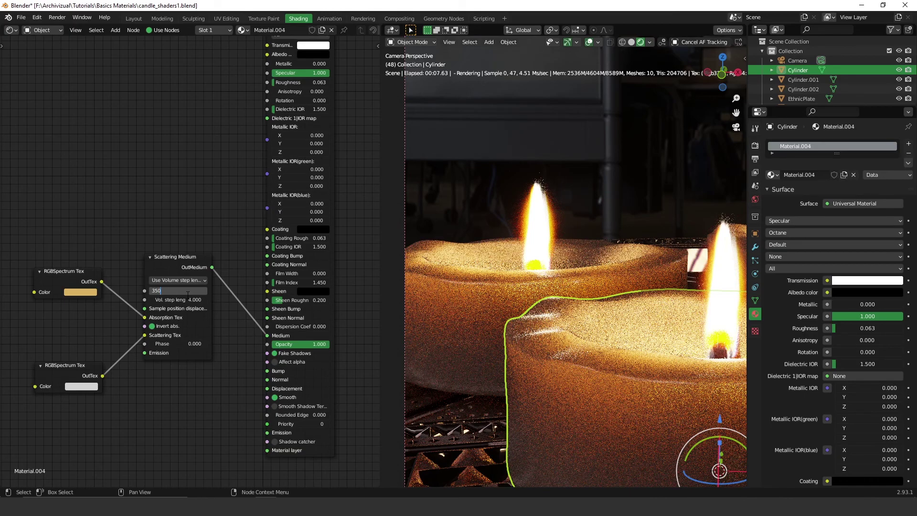
{"action": "key", "text": "Return"}
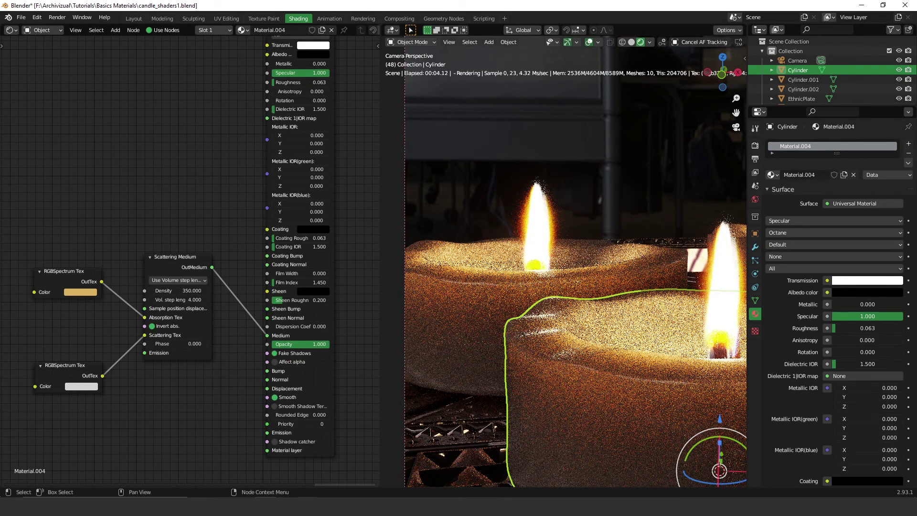
{"action": "left_click", "coordinate": [179, 290]}
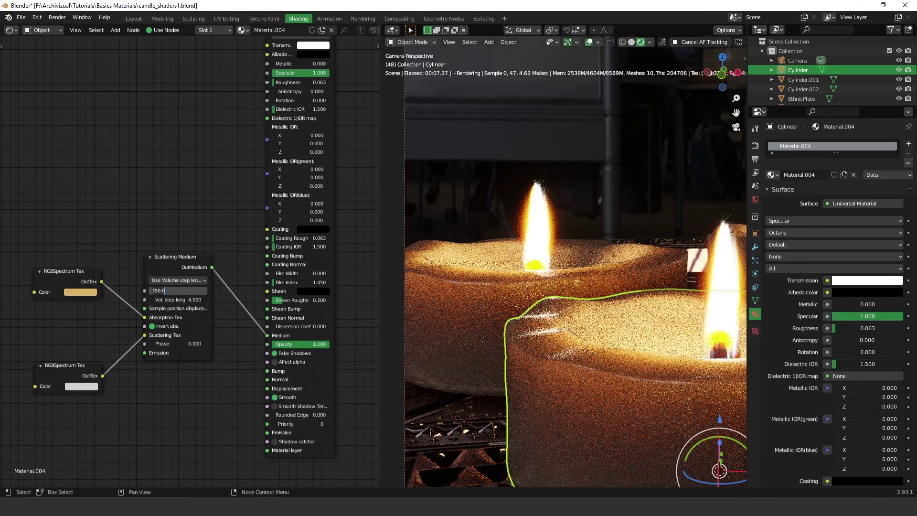
{"action": "key", "text": "Return"}
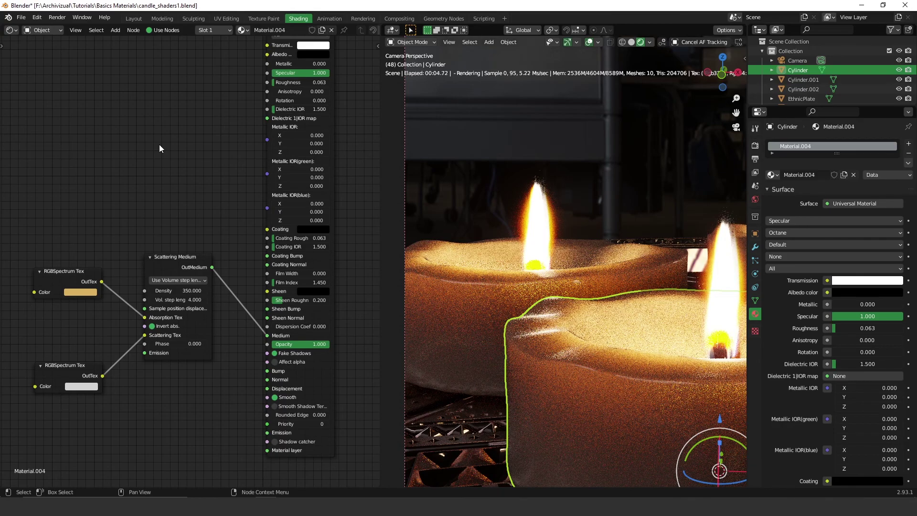
{"action": "left_click", "coordinate": [88, 387]}
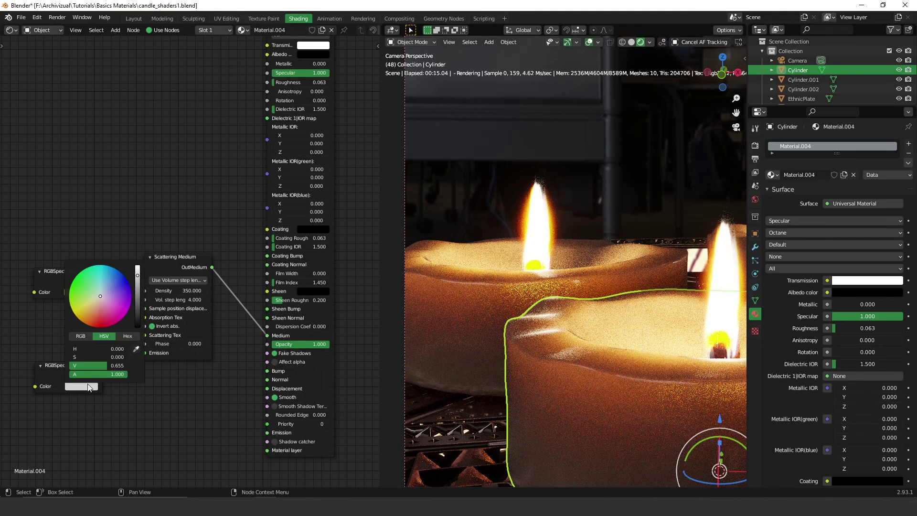
{"action": "left_click", "coordinate": [138, 272]}
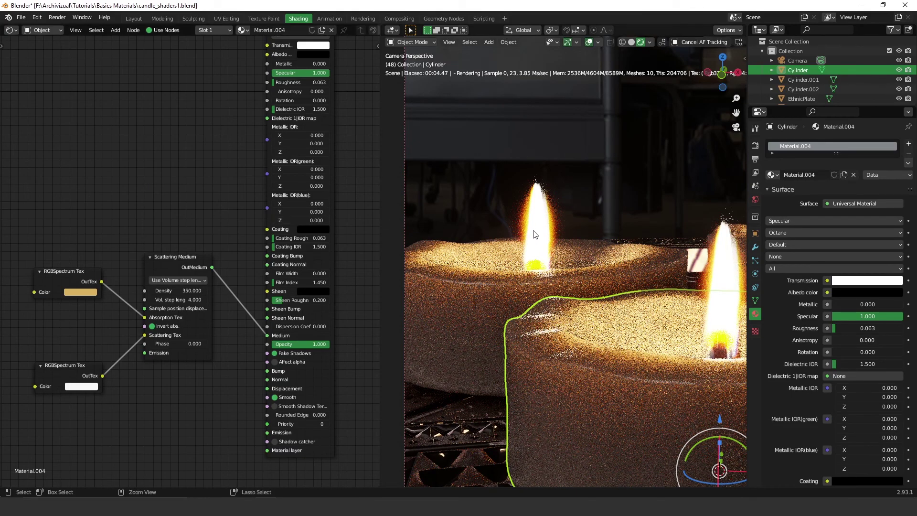
Draw a render border around the front candle and raise the absorption colour Value to 0.93.
{"action": "key", "text": "ctrl+b"}
{"action": "left_click_drag", "start_coordinate": [486, 162], "coordinate": [676, 442]}
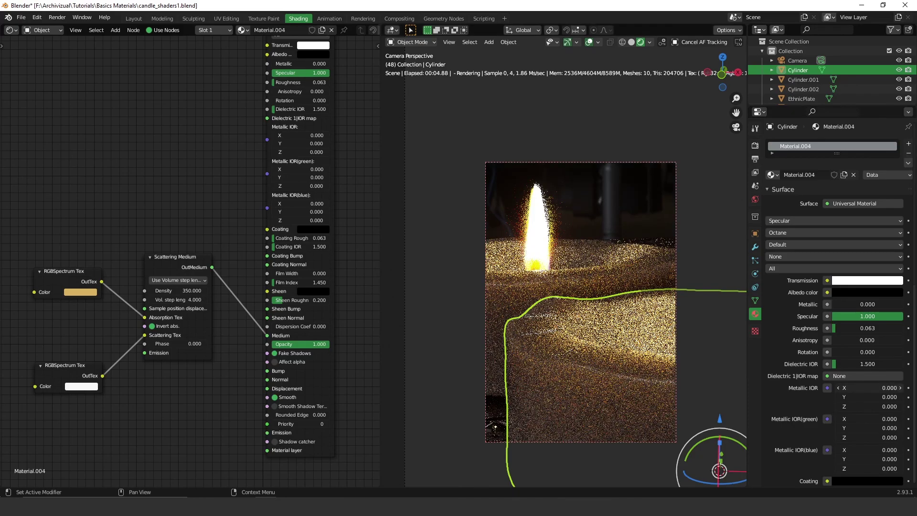
{"action": "left_click", "coordinate": [77, 291]}
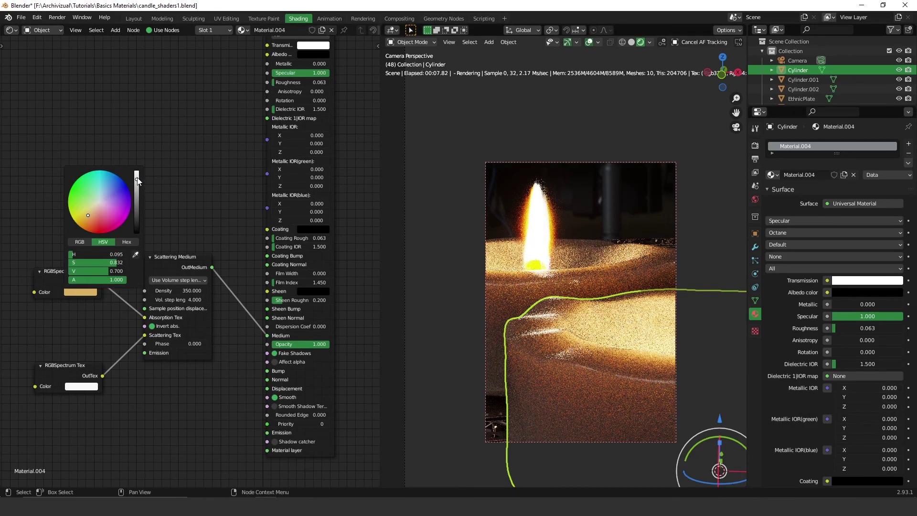
{"action": "left_click_drag", "start_coordinate": [137, 180], "coordinate": [138, 174]}
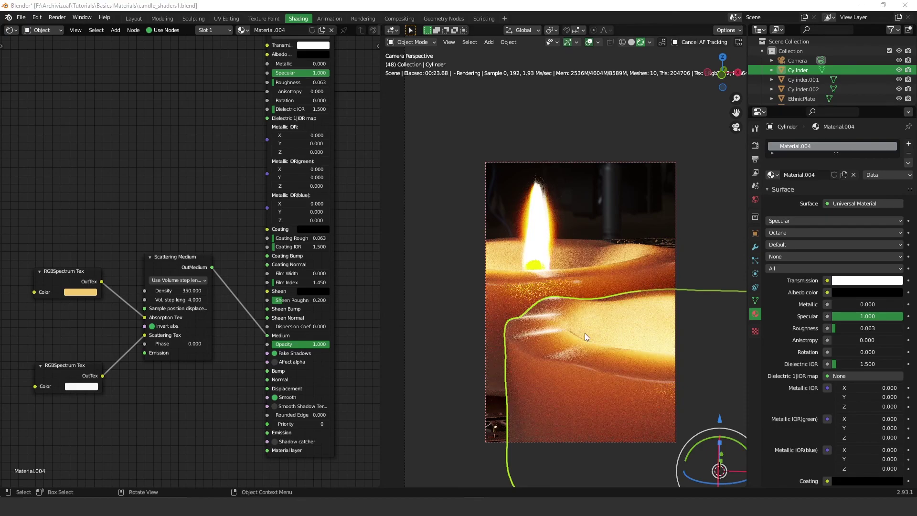
Make room in the node editor and drop the dirt mask JPG in as an image texture node.
{"action": "middle_click_drag", "start_coordinate": [178, 367], "coordinate": [194, 230]}
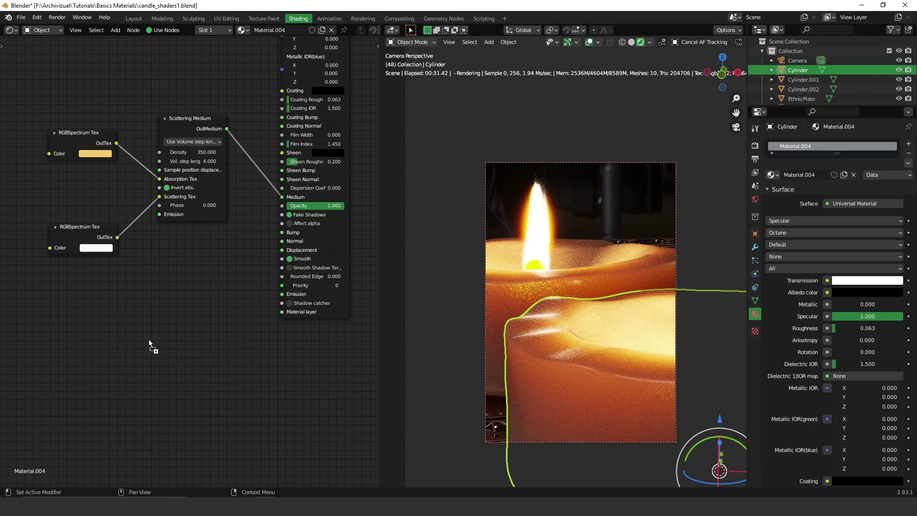
{"action": "left_click_drag", "start_coordinate": [277, 382], "coordinate": [131, 317]}
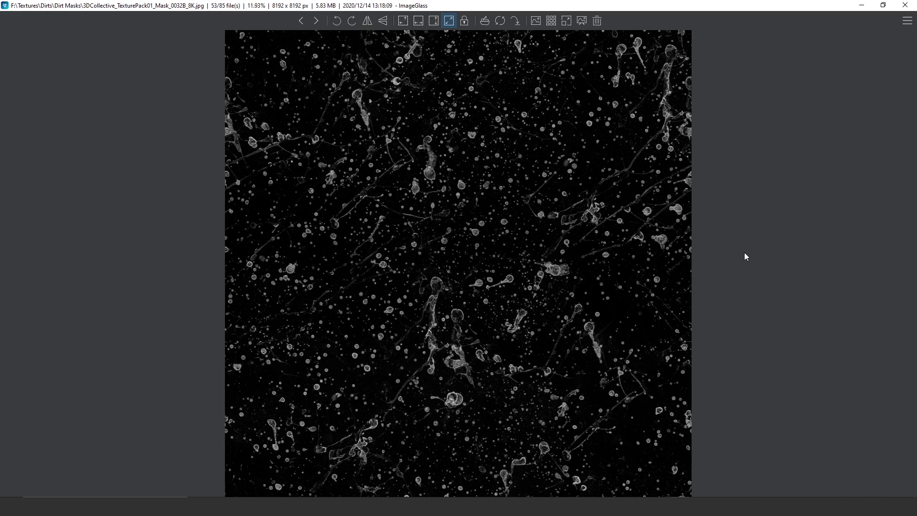
Connect the dirt mask image texture to the wax material's Bump input.
{"action": "left_click", "coordinate": [905, 5]}
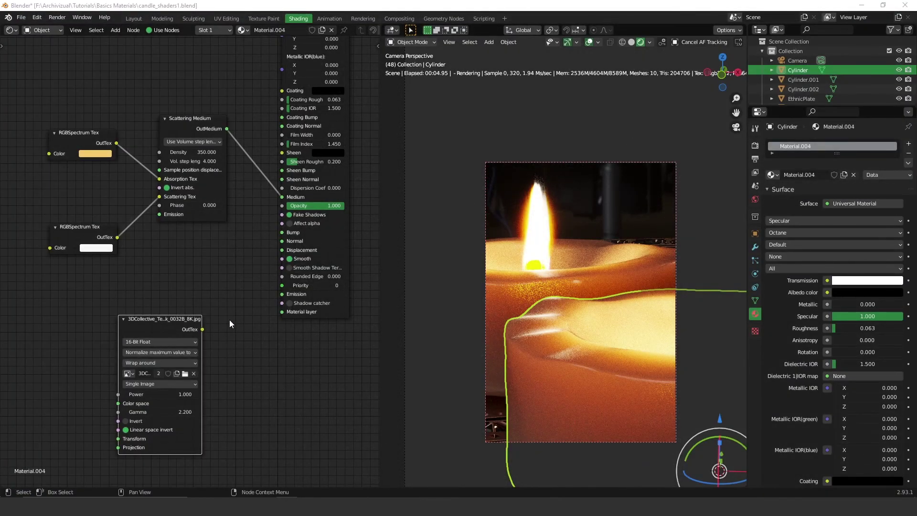
{"action": "scroll", "coordinate": [230, 319], "scroll_direction": "up", "scroll_amount": 1}
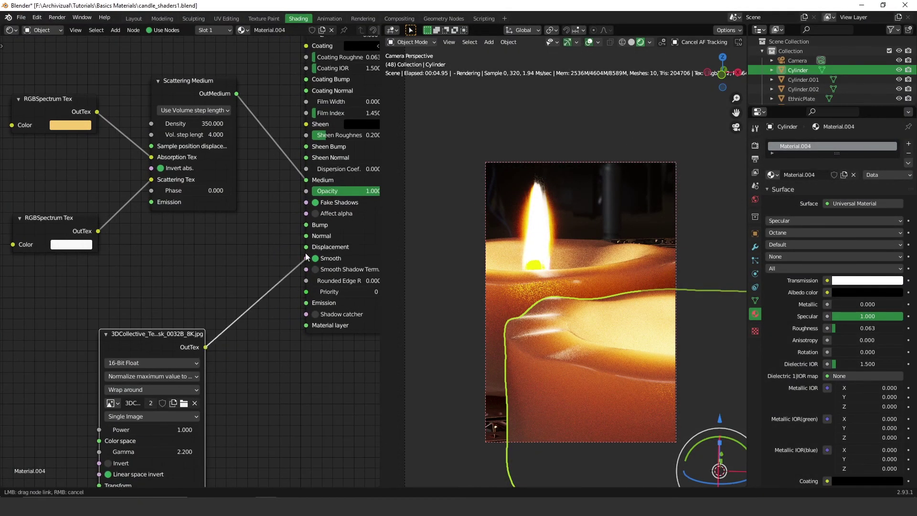
{"action": "left_click_drag", "start_coordinate": [207, 347], "coordinate": [305, 224]}
{"action": "left_click_drag", "start_coordinate": [172, 338], "coordinate": [228, 277]}
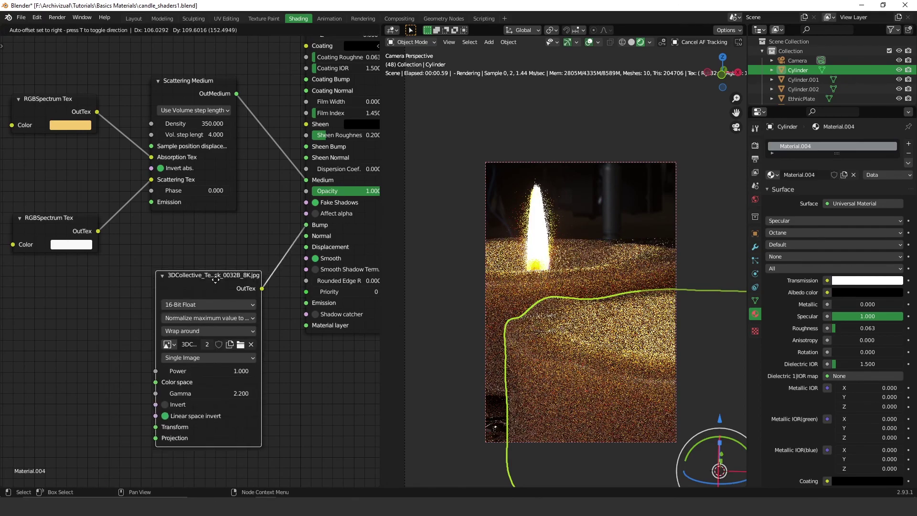
{"action": "middle_click_drag", "start_coordinate": [227, 276], "coordinate": [255, 242]}
Add a Full Transform node to the dirt mask and set its scale to 0.5.
{"action": "right_click", "coordinate": [259, 238]}
{"action": "mouse_move", "coordinate": [215, 237]}
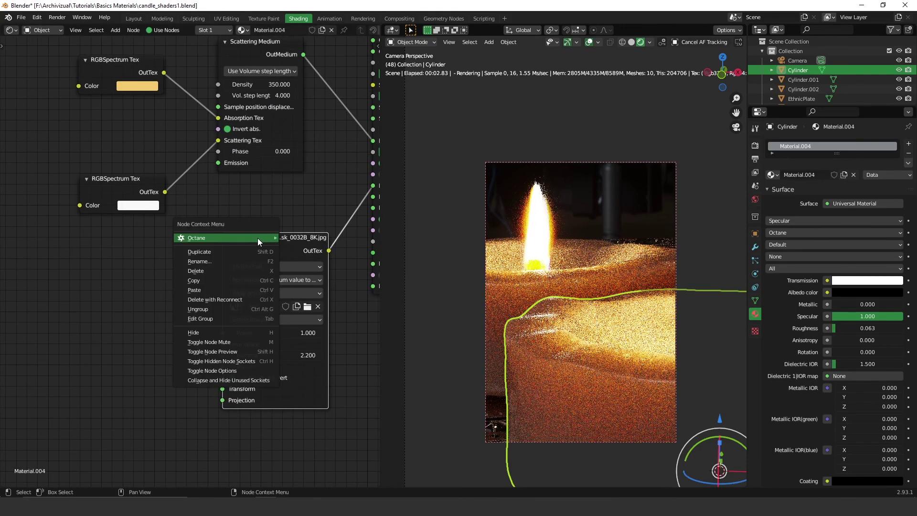
{"action": "left_click", "coordinate": [343, 265]}
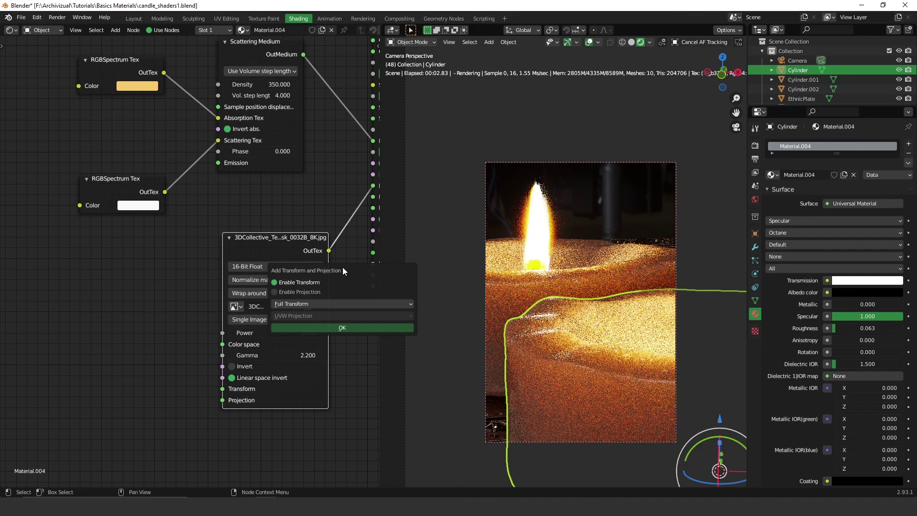
{"action": "left_click", "coordinate": [355, 329]}
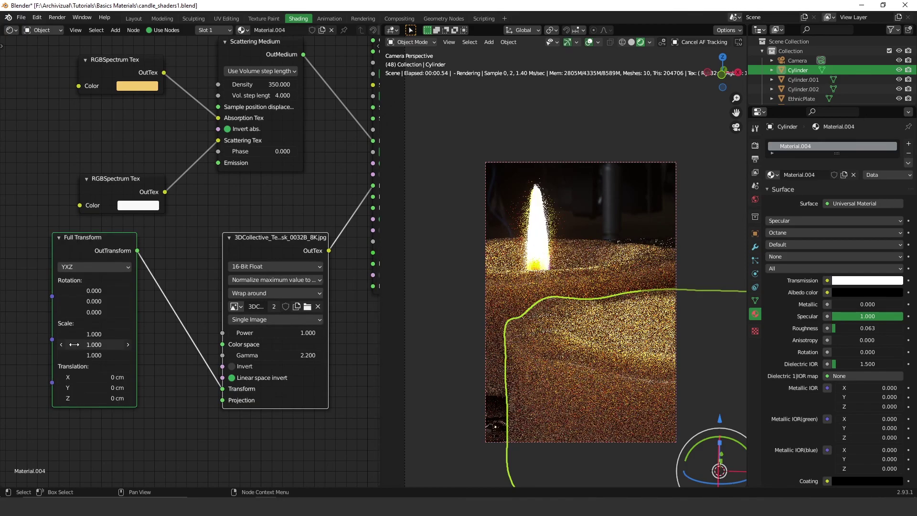
{"action": "middle_click_drag", "start_coordinate": [93, 335], "coordinate": [204, 323]}
{"action": "scroll", "coordinate": [205, 324], "scroll_direction": "down", "scroll_amount": 1}
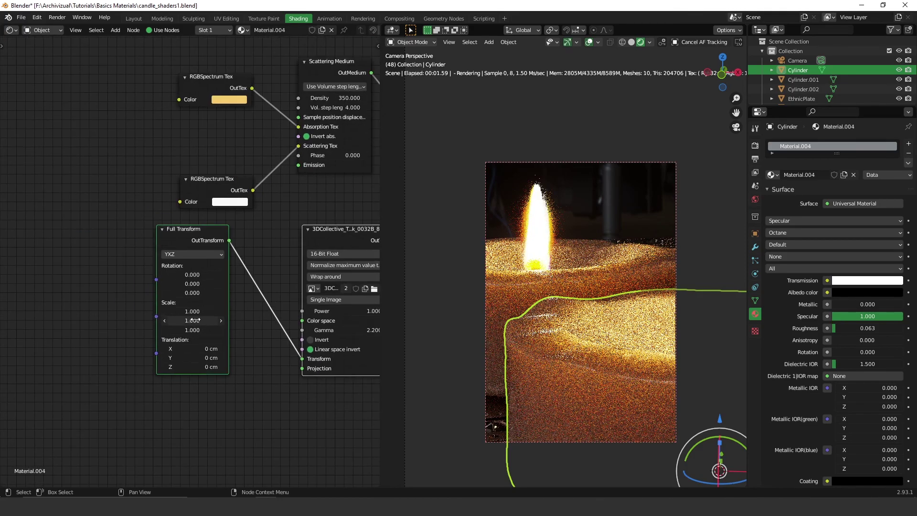
{"action": "left_click_drag", "start_coordinate": [204, 311], "coordinate": [204, 330]}
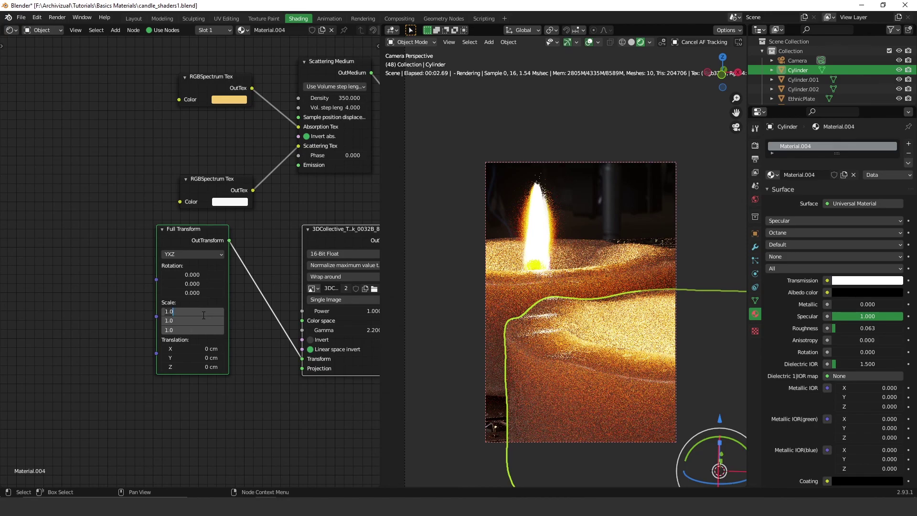
{"action": "type", "text": "0."}
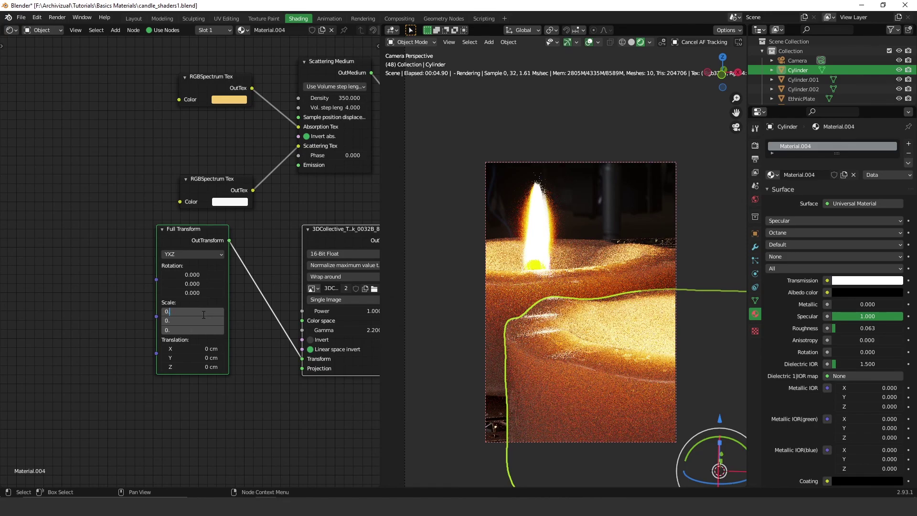
{"action": "type", "text": "5"}
{"action": "key", "text": "Return"}
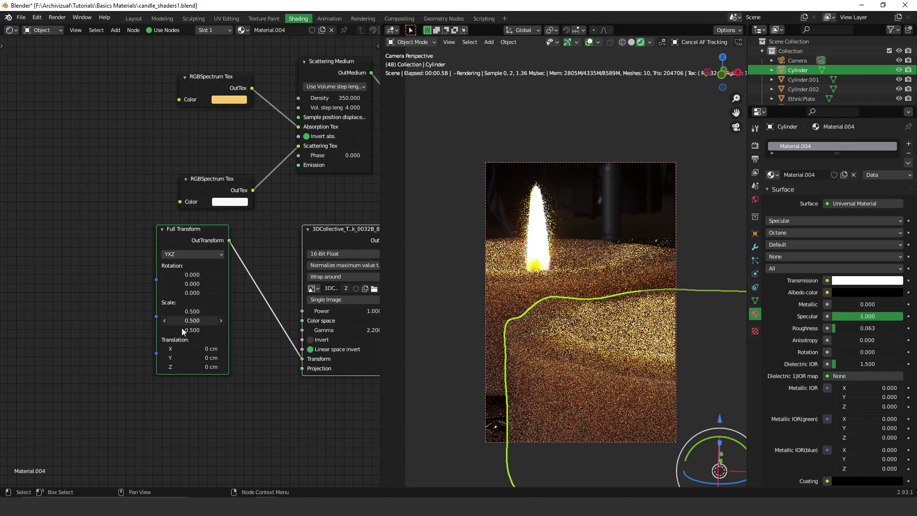
{"action": "scroll", "coordinate": [543, 269], "scroll_direction": "down", "scroll_amount": 3}
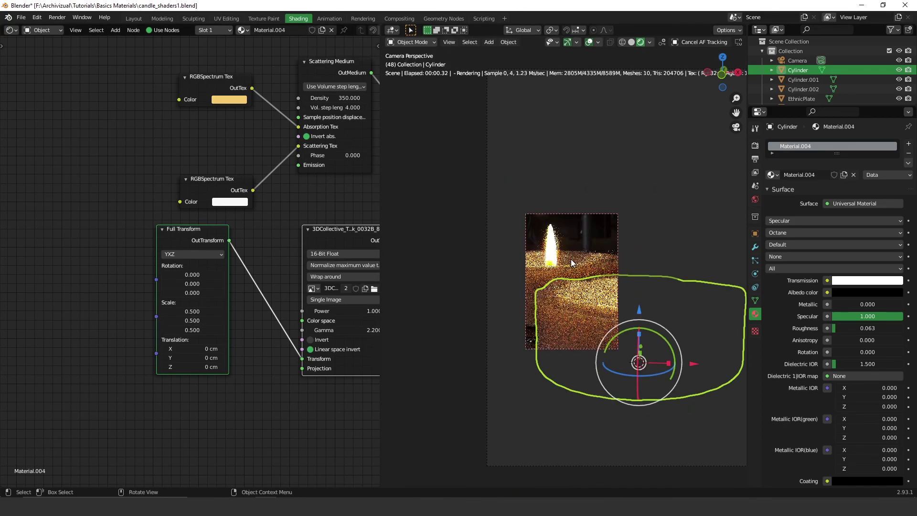
{"action": "scroll", "coordinate": [571, 259], "scroll_direction": "down", "scroll_amount": 3}
Redraw the live render border with Ctrl+B so it covers the whole camera frame.
{"action": "key", "text": "ctrl+b"}
{"action": "left_click_drag", "start_coordinate": [495, 104], "coordinate": [751, 450]}
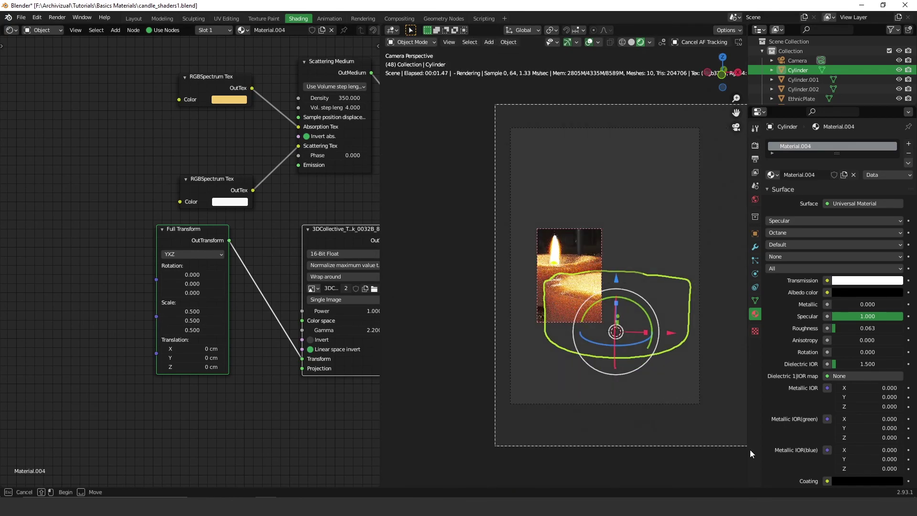
{"action": "scroll", "coordinate": [645, 323], "scroll_direction": "up", "scroll_amount": 3}
{"action": "scroll", "coordinate": [596, 292], "scroll_direction": "up", "scroll_amount": 1}
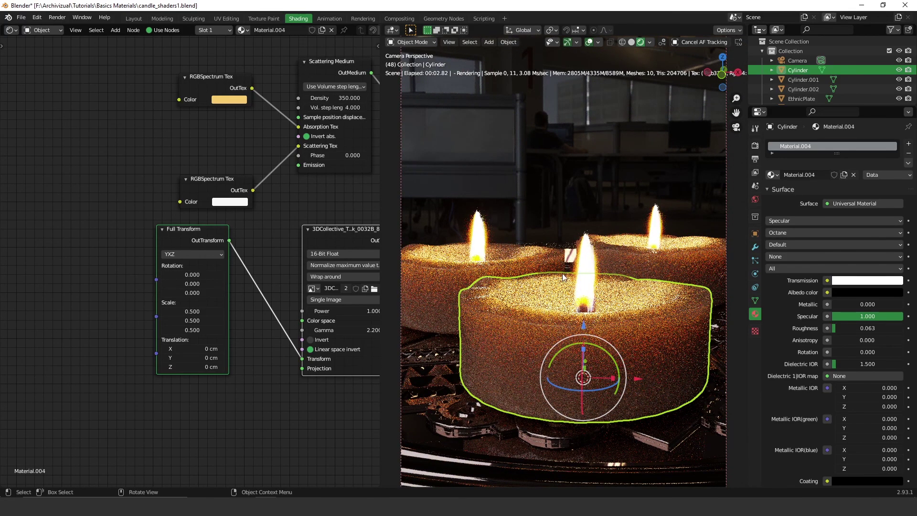
{"action": "scroll", "coordinate": [490, 269], "scroll_direction": "up", "scroll_amount": 1}
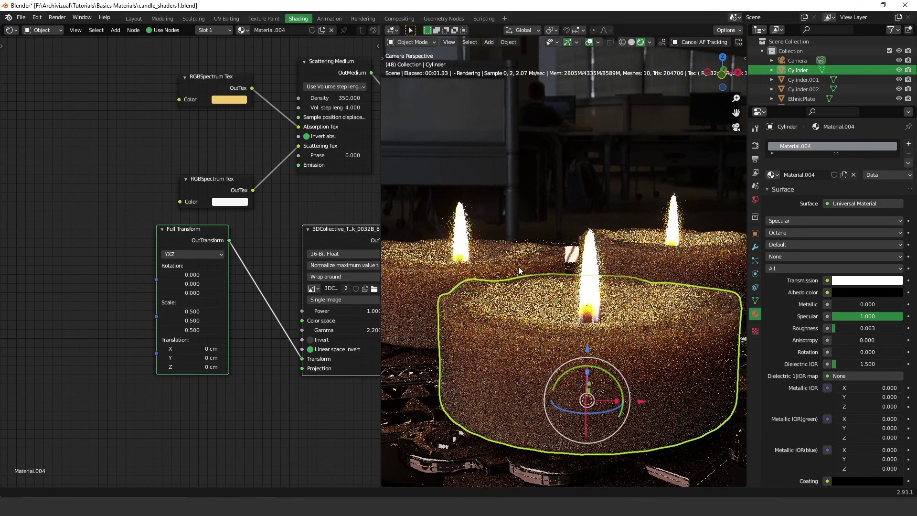
{"action": "scroll", "coordinate": [517, 266], "scroll_direction": "up", "scroll_amount": 1}
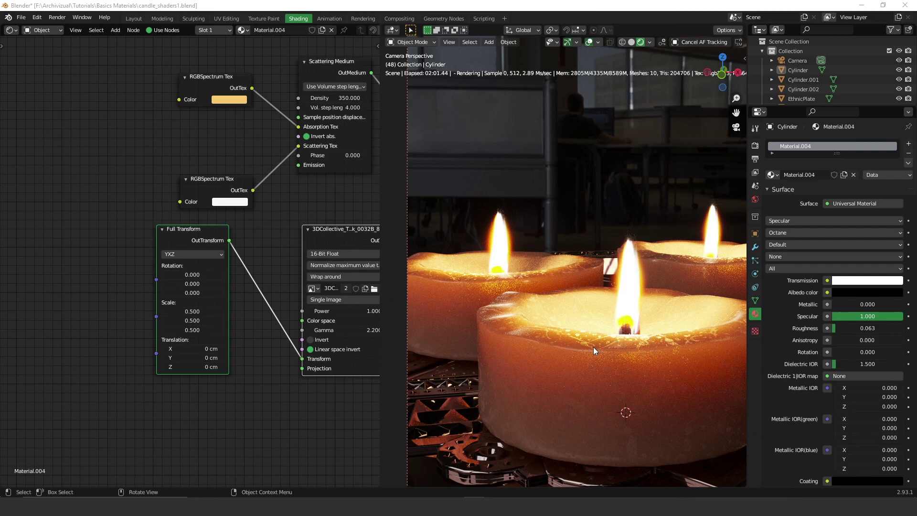
Invert the dirt mask and change its Full Transform scale to 0.2.
{"action": "left_click", "coordinate": [310, 340]}
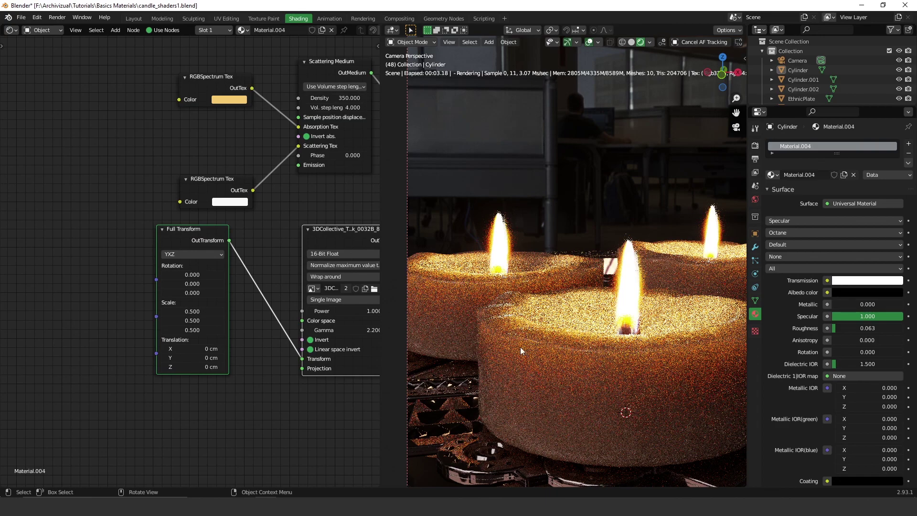
{"action": "left_click_drag", "start_coordinate": [192, 311], "coordinate": [191, 331]}
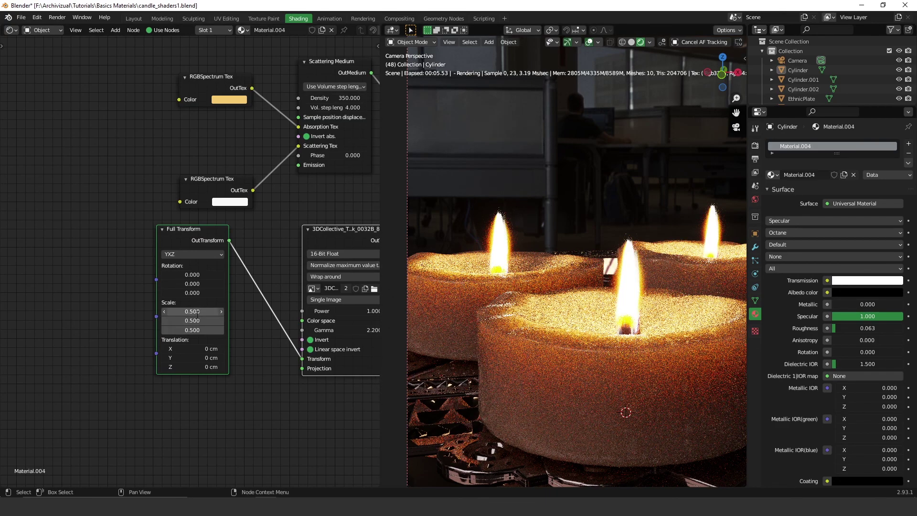
{"action": "key", "text": "BackSpace"}
{"action": "type", "text": "2"}
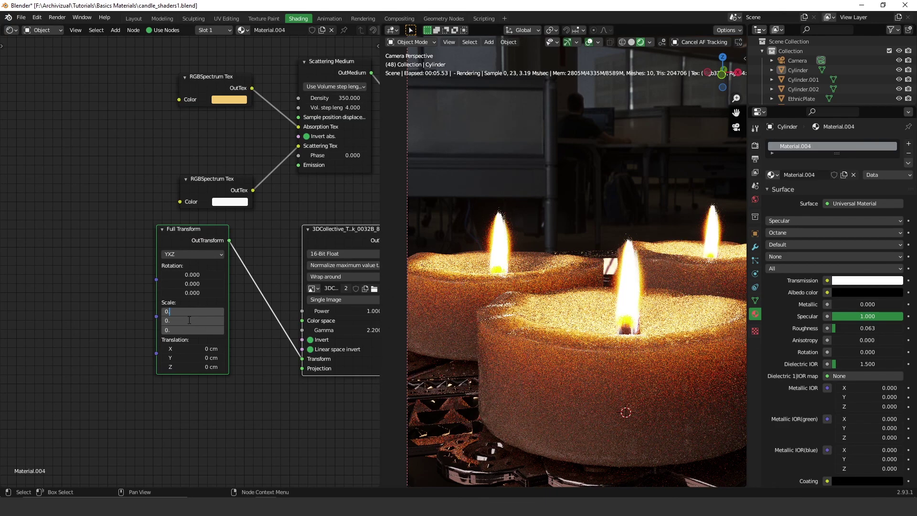
{"action": "type", "text": "200"}
{"action": "key", "text": "Return"}
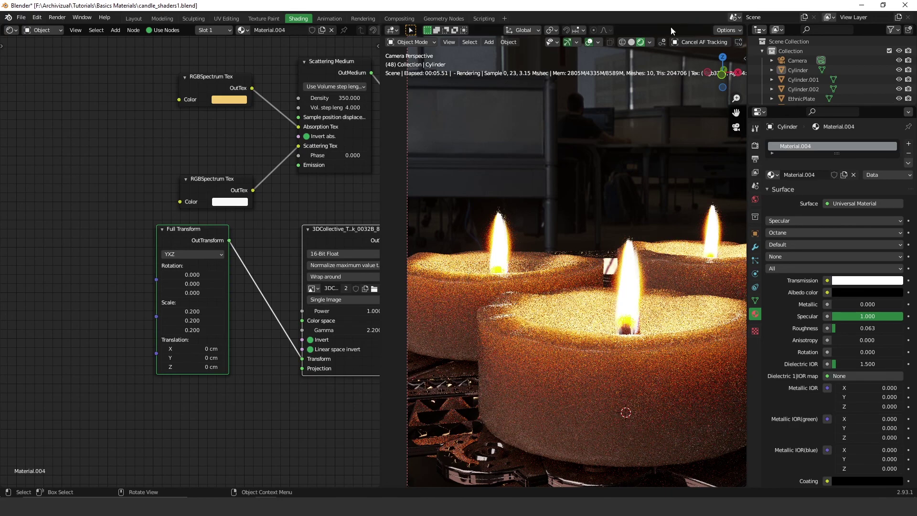
Switch the viewport to Solid shading and start the final F12 render.
{"action": "left_click", "coordinate": [632, 42]}
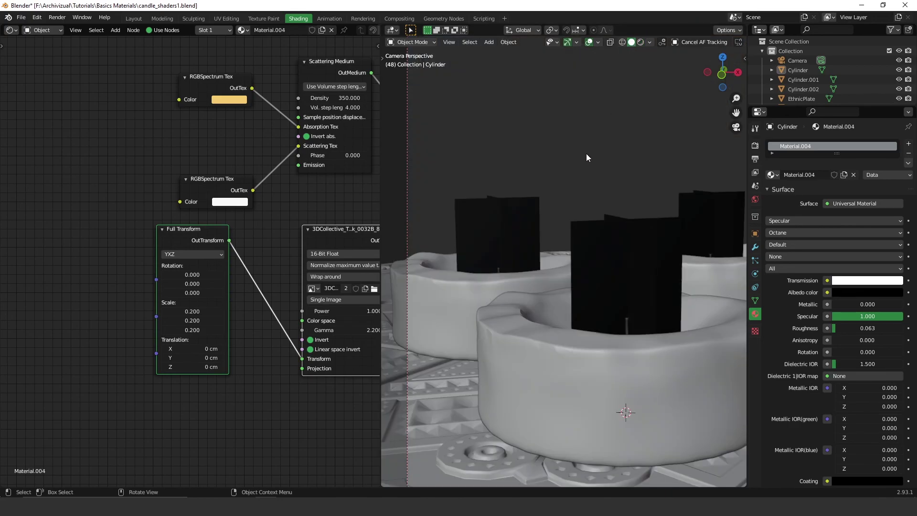
{"action": "key", "text": "F12"}
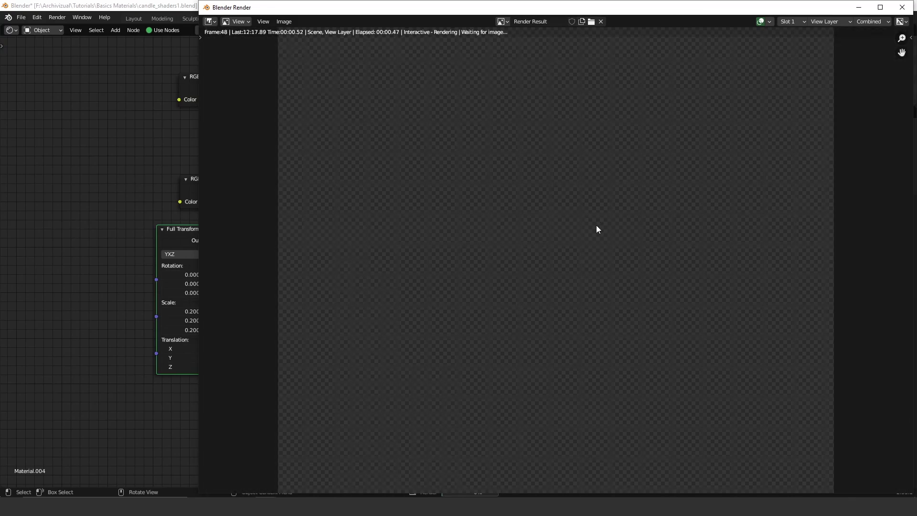